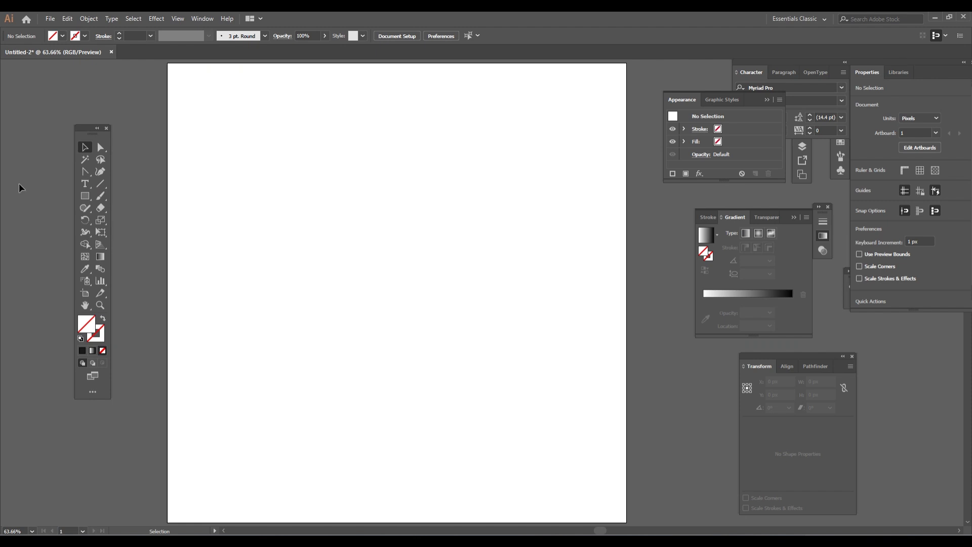
- Create a 1080 × 1080 px rectangle with a near-black fill and no stroke
click(92, 195)
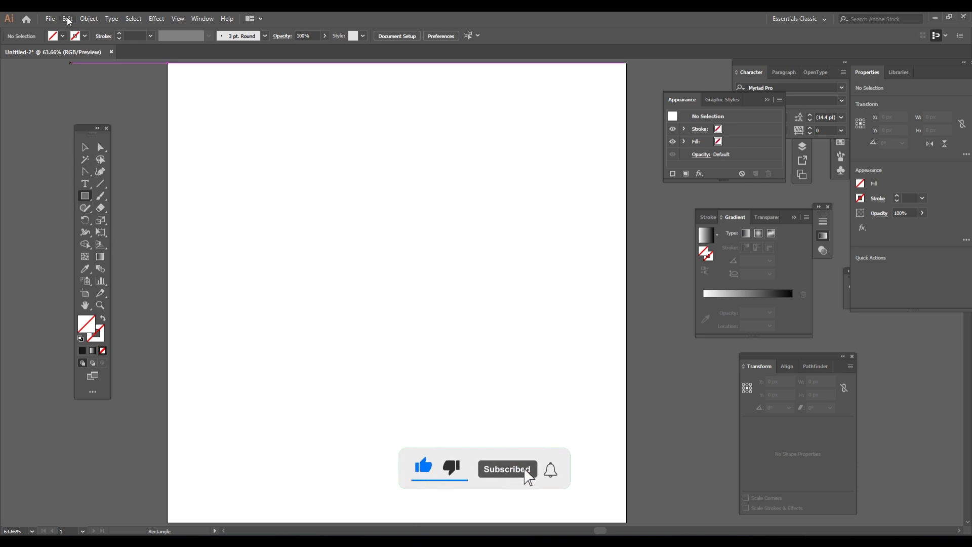
click(61, 36)
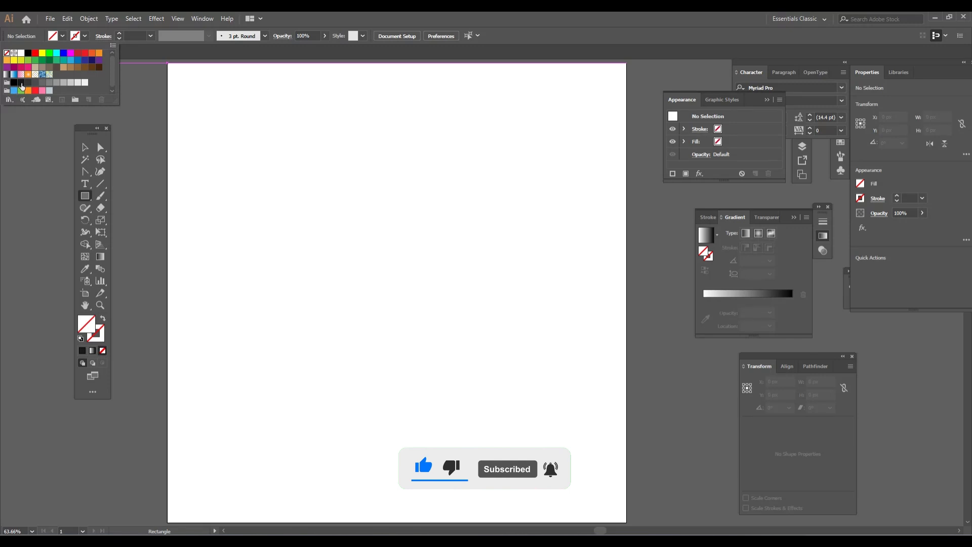
click(21, 84)
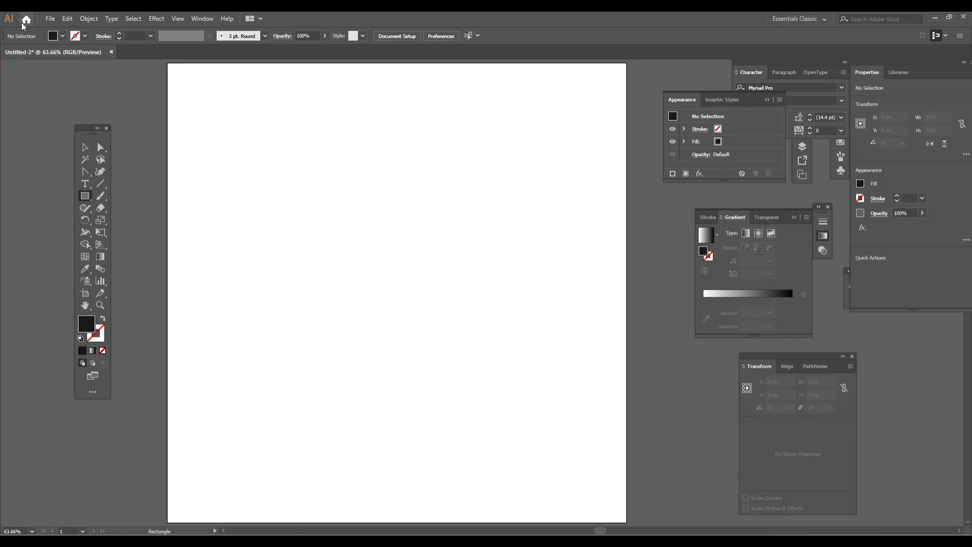
click(356, 315)
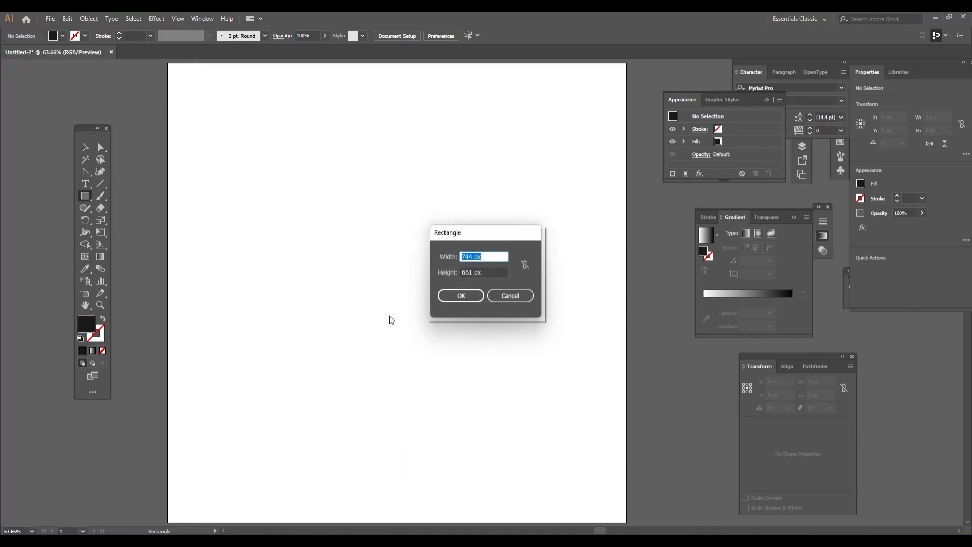
key(BackSpace)
text(1080 px)
click(485, 272)
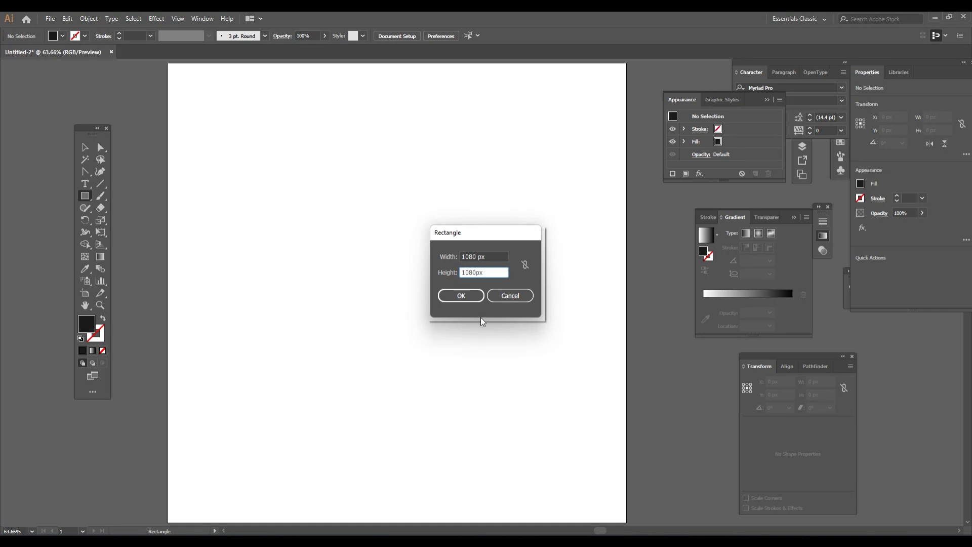
click(461, 295)
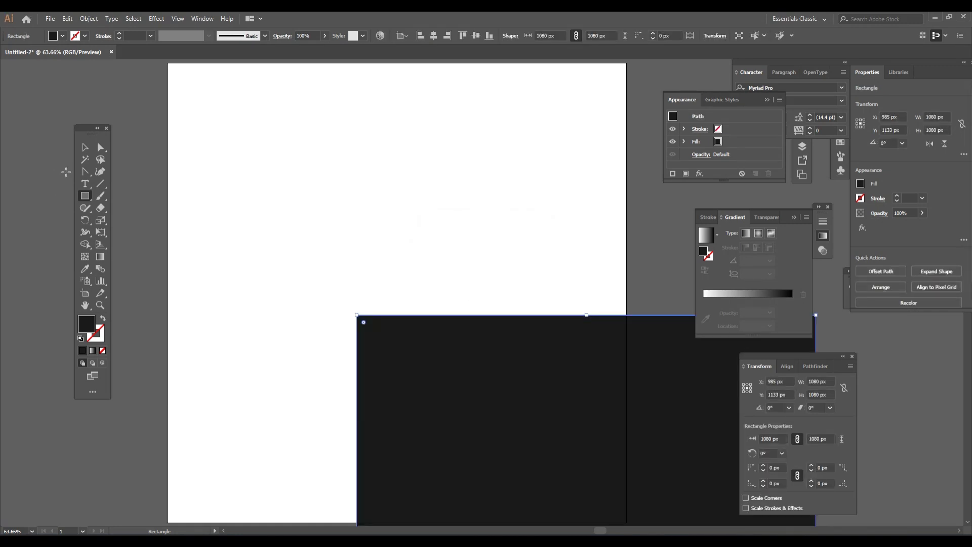
- Centre the dark square horizontally and vertically on the artboard and lock it as the background
click(85, 147)
click(438, 35)
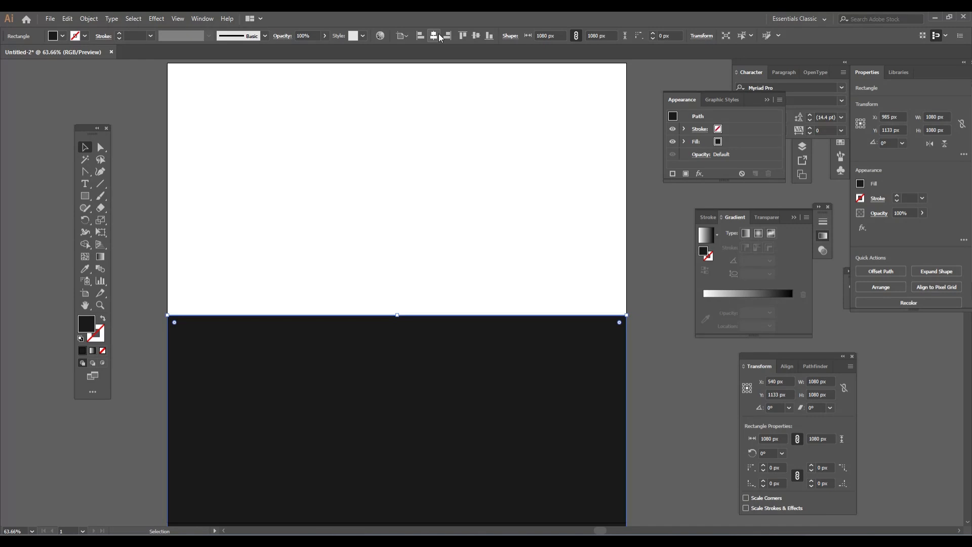
click(474, 37)
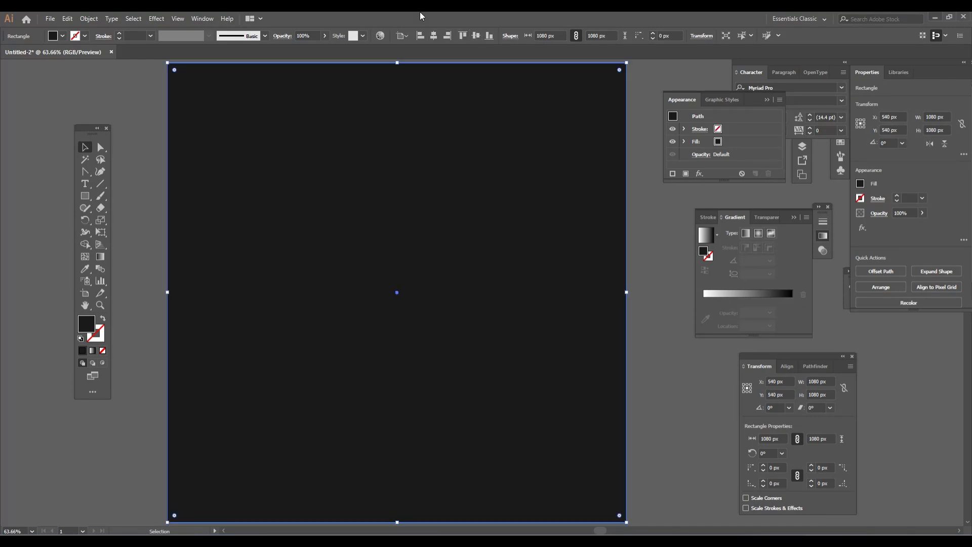
click(89, 18)
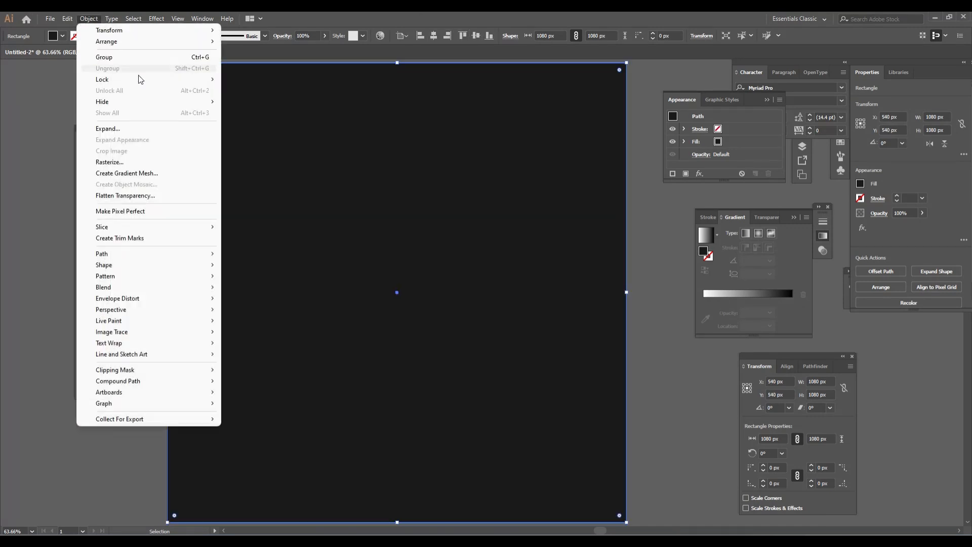
mouse_move(165, 79)
click(251, 80)
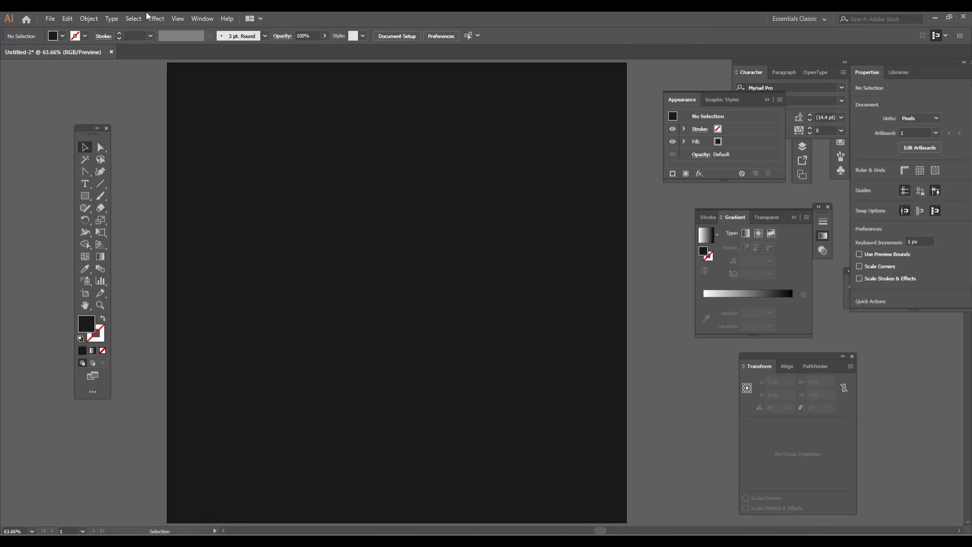
- Draw a white rectangle about 125 × 284 px near the artboard's centre and rotate it 45°
drag(85, 200, 153, 196)
click(62, 36)
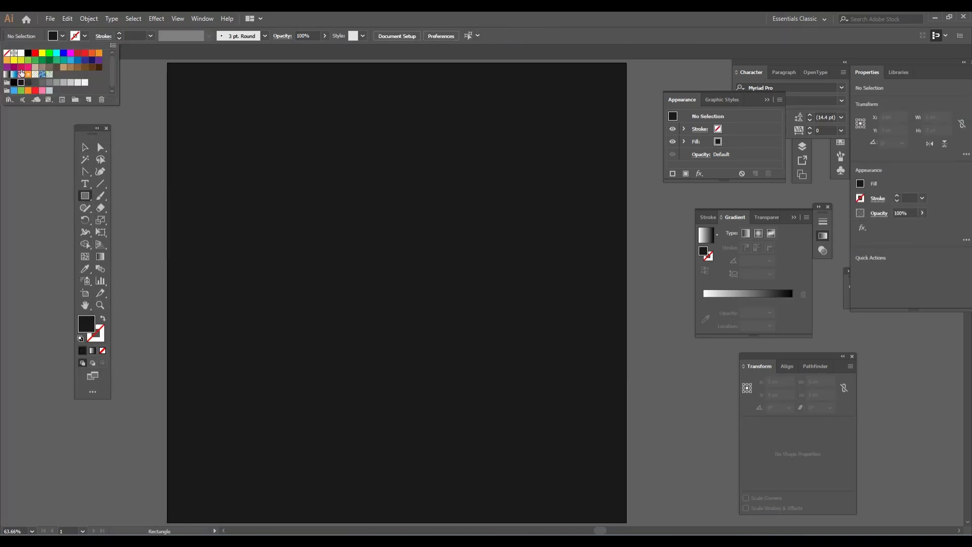
click(22, 54)
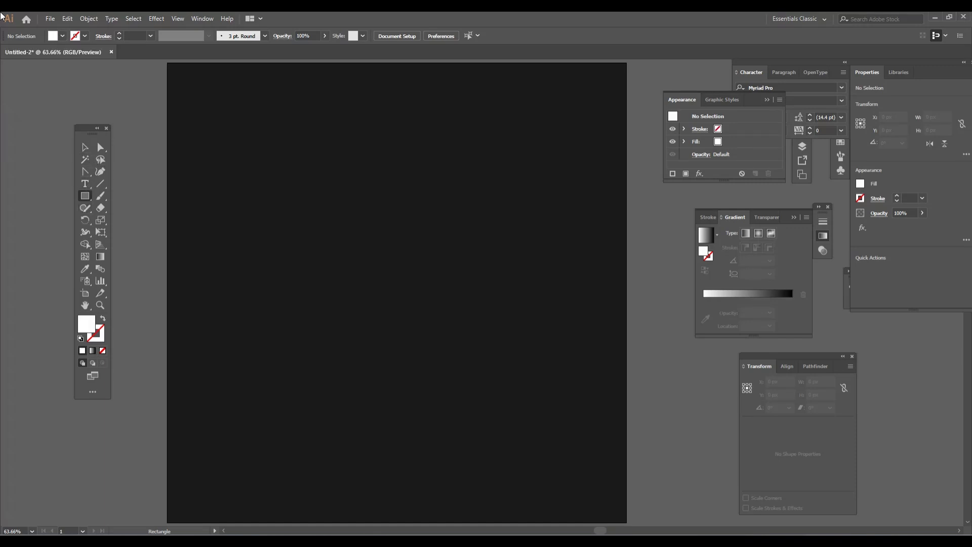
drag(344, 218, 397, 339)
click(84, 147)
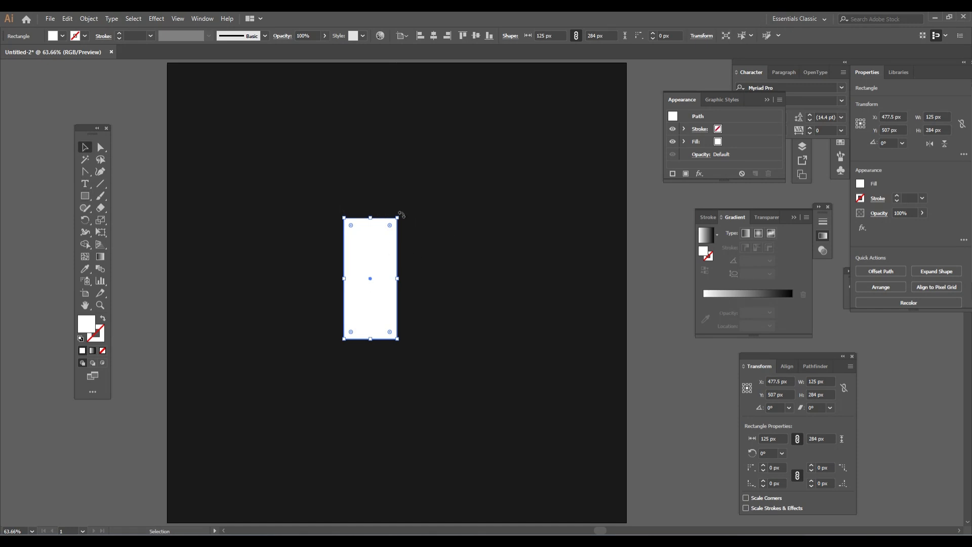
drag(401, 215, 360, 206)
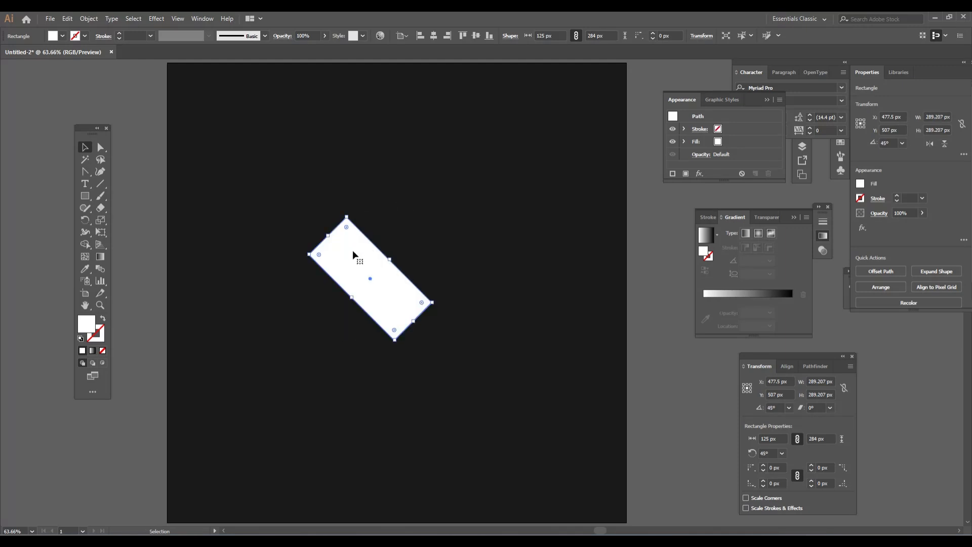
- Make a reflected copy of the tilted white rectangle across the vertical axis to form a cross
right_click(339, 255)
mouse_move(376, 405)
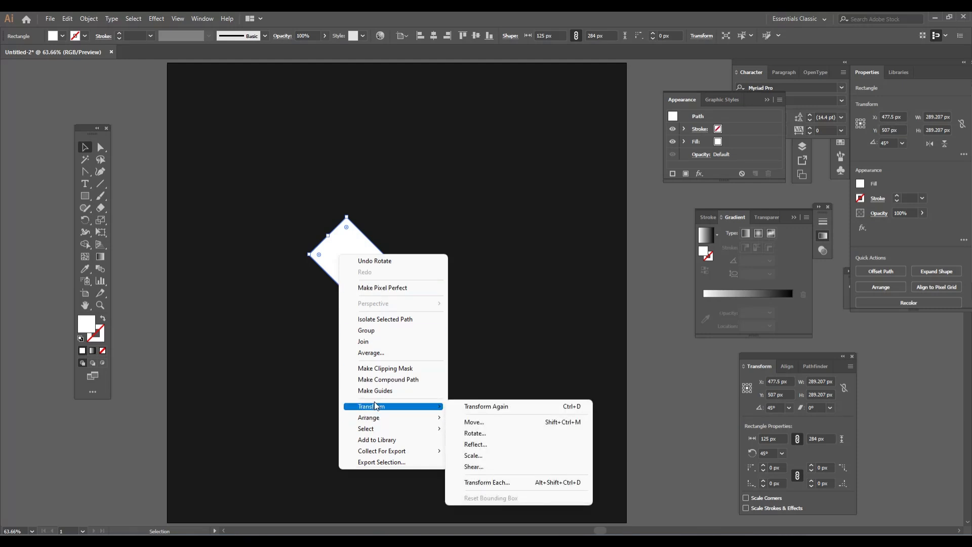
click(525, 445)
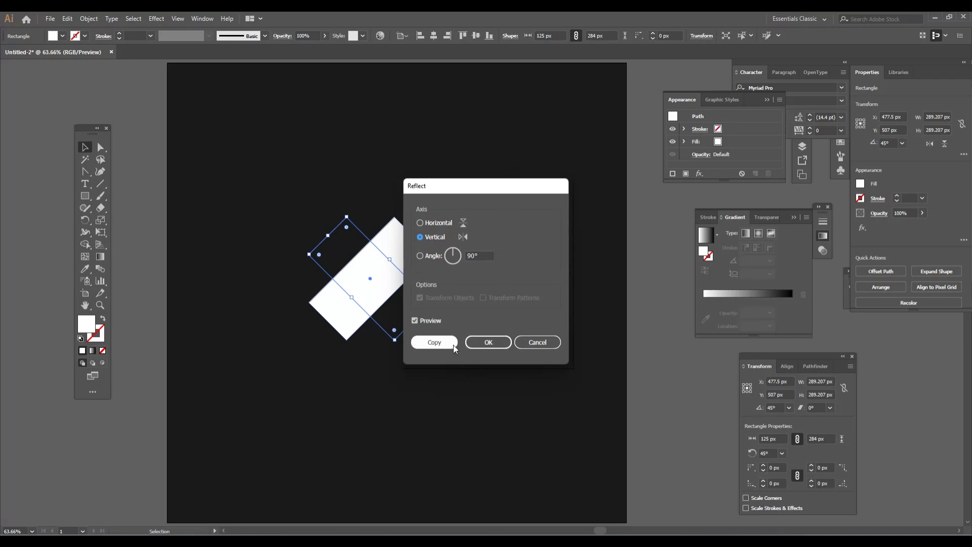
click(489, 255)
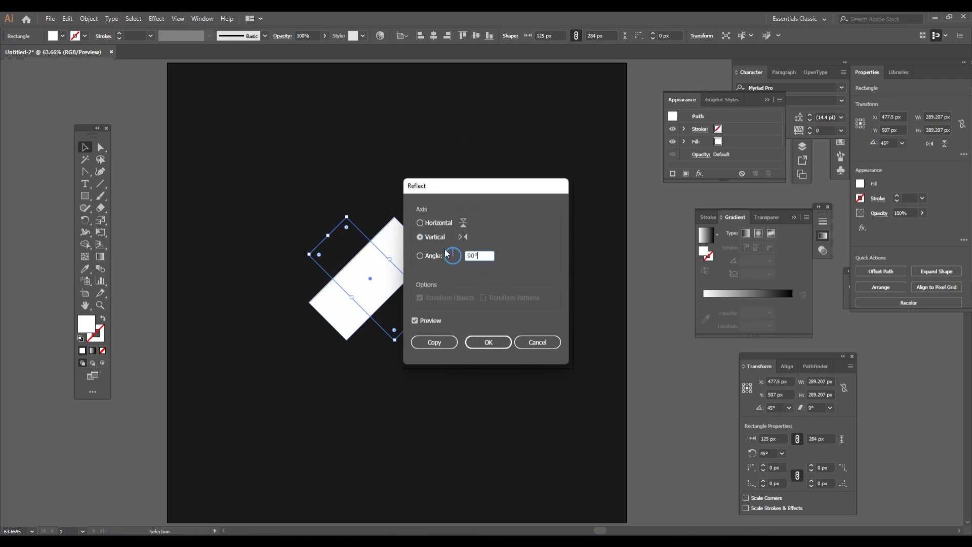
click(434, 342)
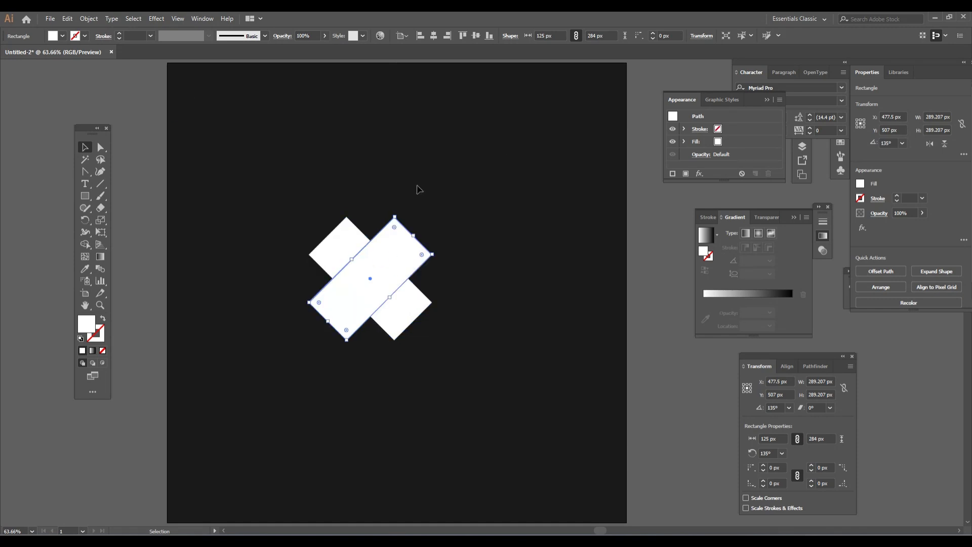
- With Shape Builder, remove the two lower arms of the cross and merge the remaining areas into one angular heart
drag(257, 197, 562, 374)
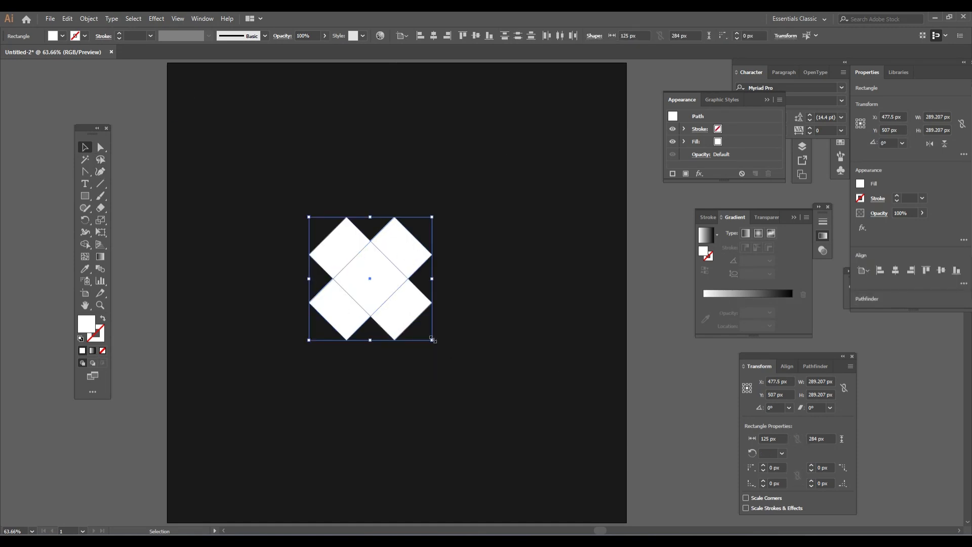
key(ctrl+equal)
key(ctrl+equal)
key(ctrl+equal)
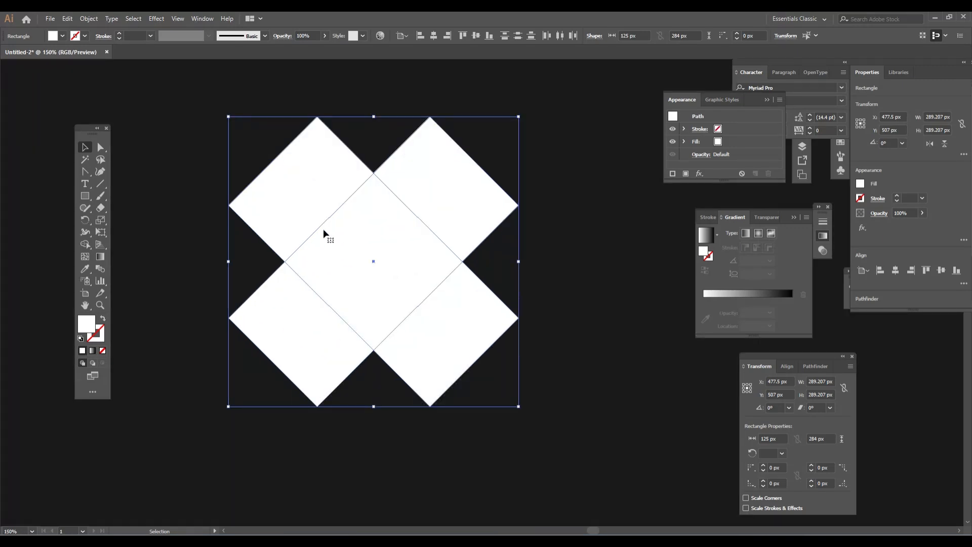
scroll(360, 260, up, 3)
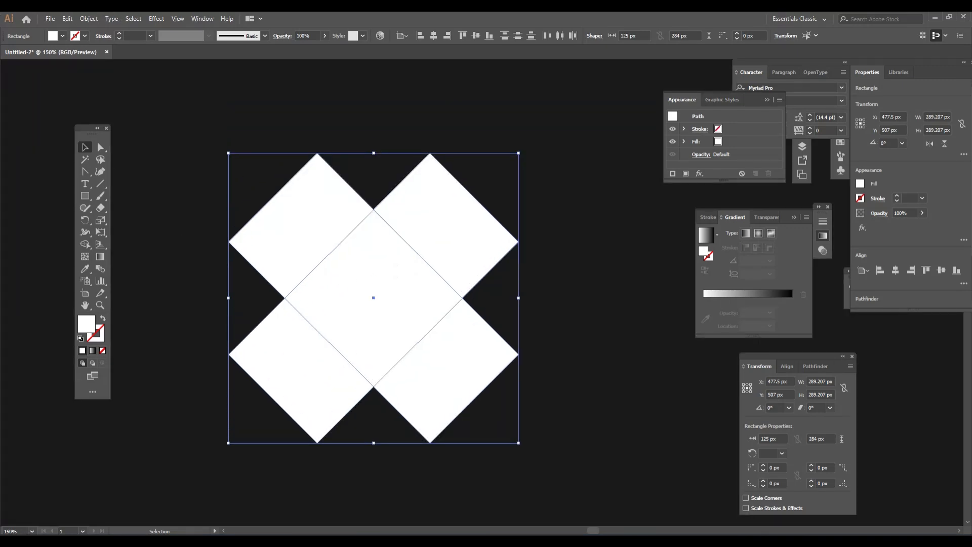
drag(85, 244, 162, 244)
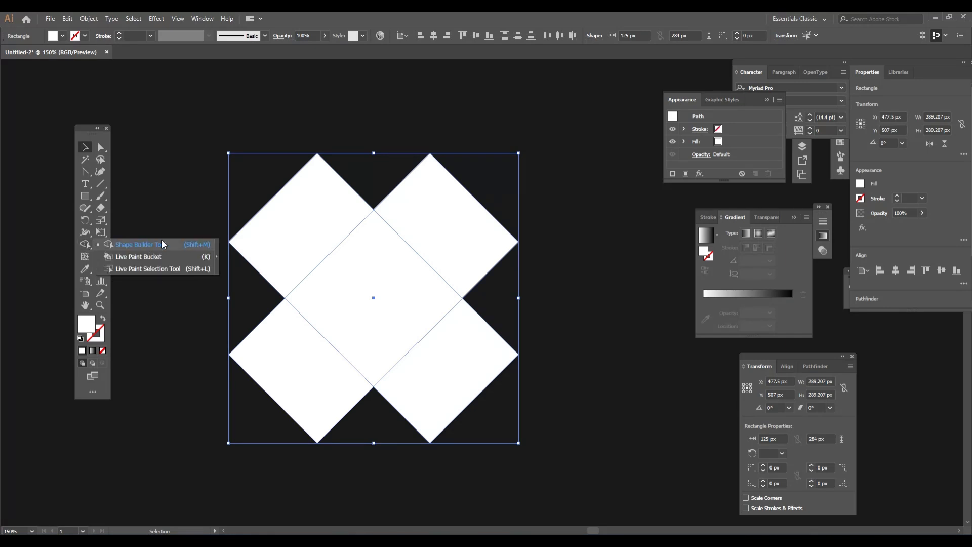
click(120, 246)
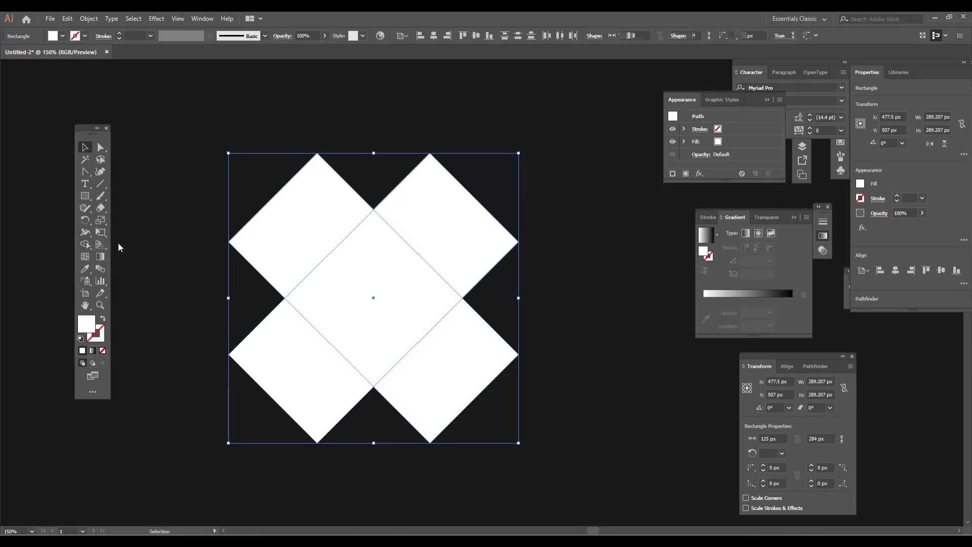
alt+click(282, 374)
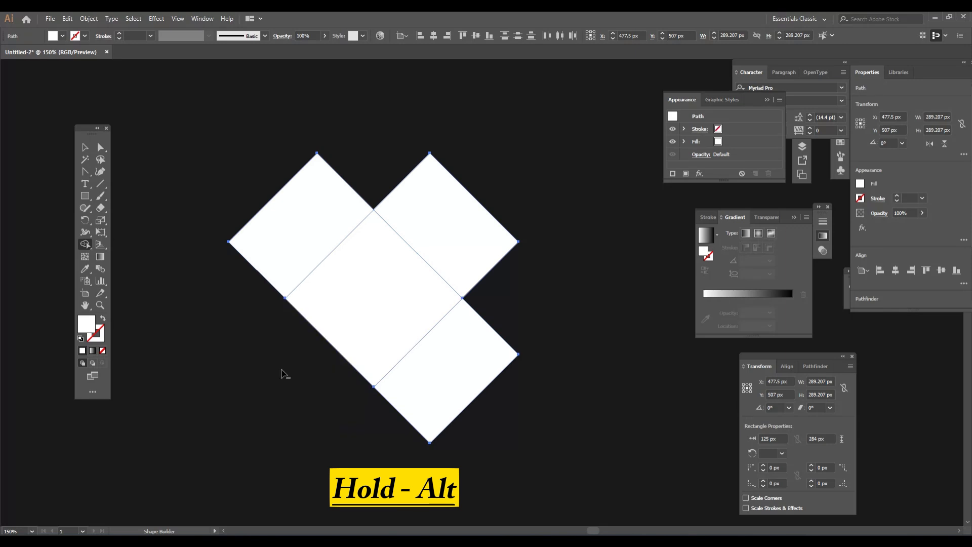
alt+click(471, 391)
drag(314, 211, 465, 223)
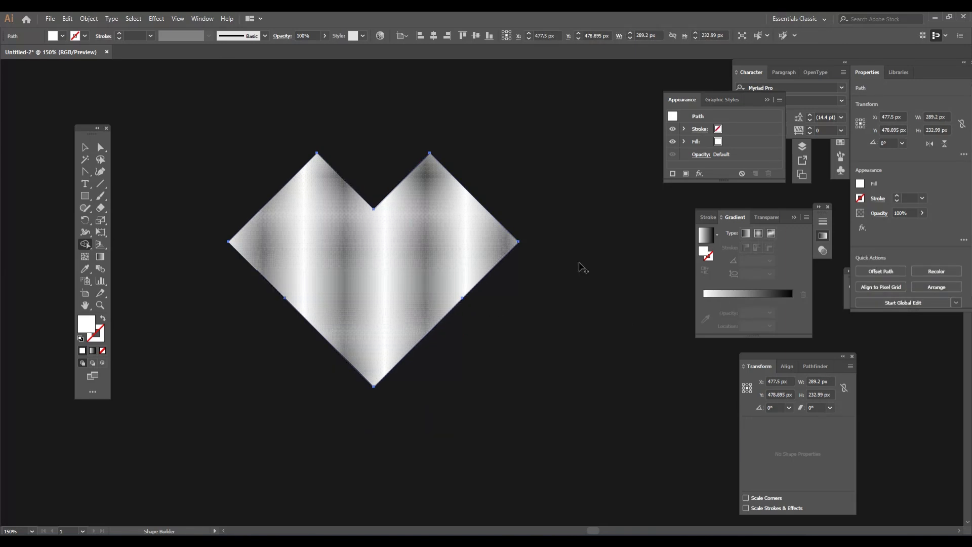
- Round the two top and two side corners of the heart together to a 62.5 px radius
click(101, 146)
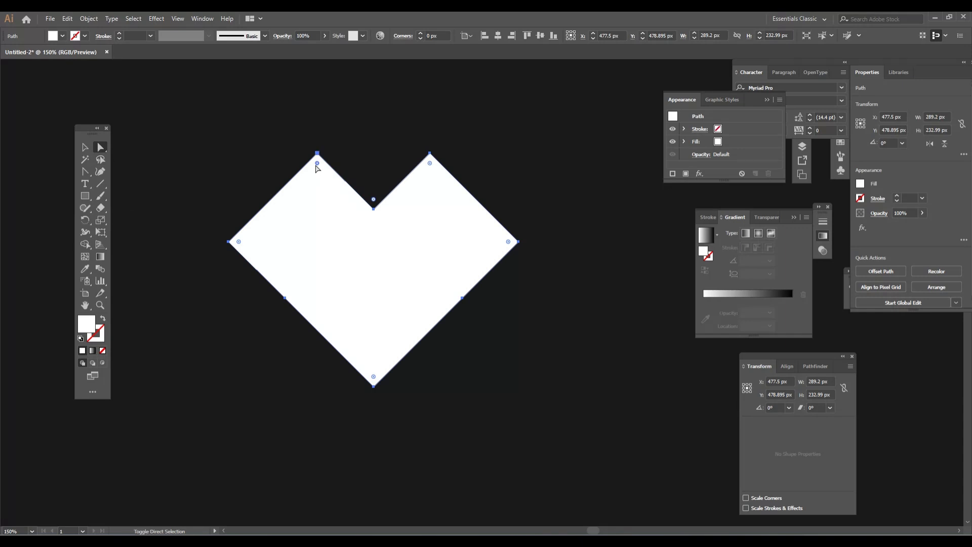
shift+click(238, 242)
shift+click(428, 164)
drag(508, 242, 332, 269)
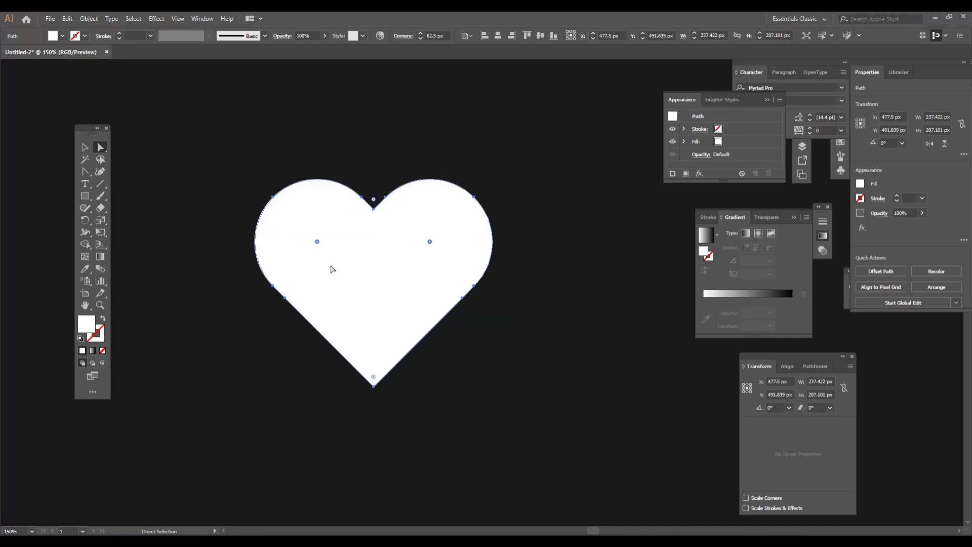
- Remove the heart's fill and give it a white 2 pt stroke
click(85, 146)
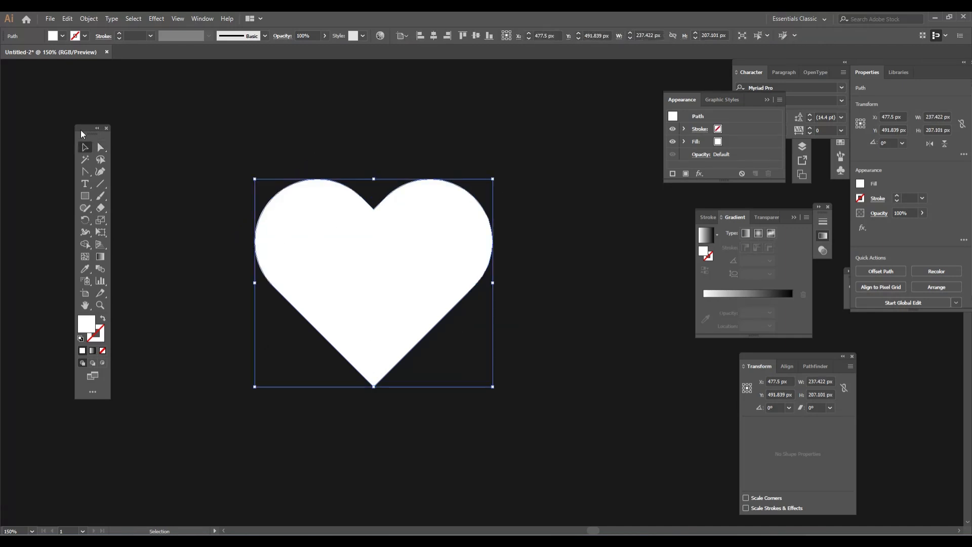
click(62, 35)
click(6, 52)
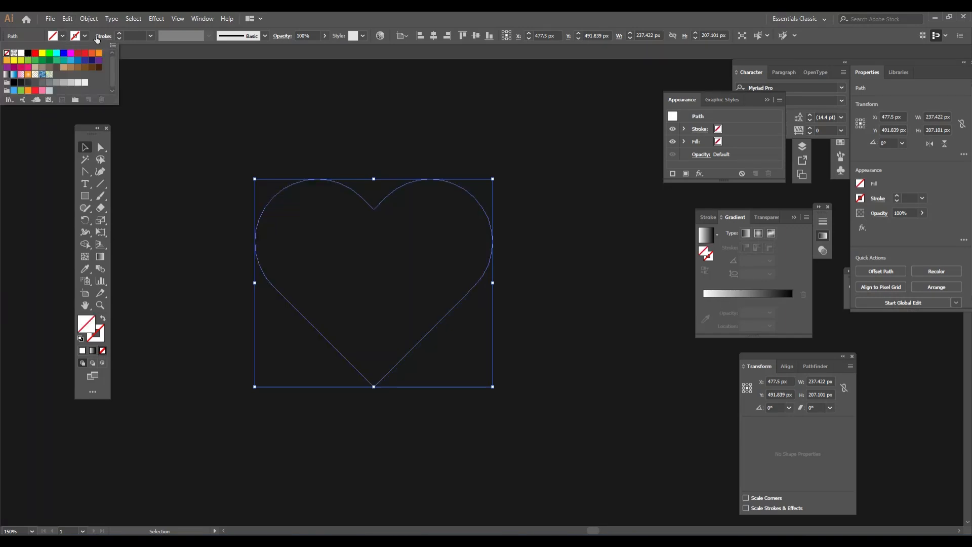
click(21, 53)
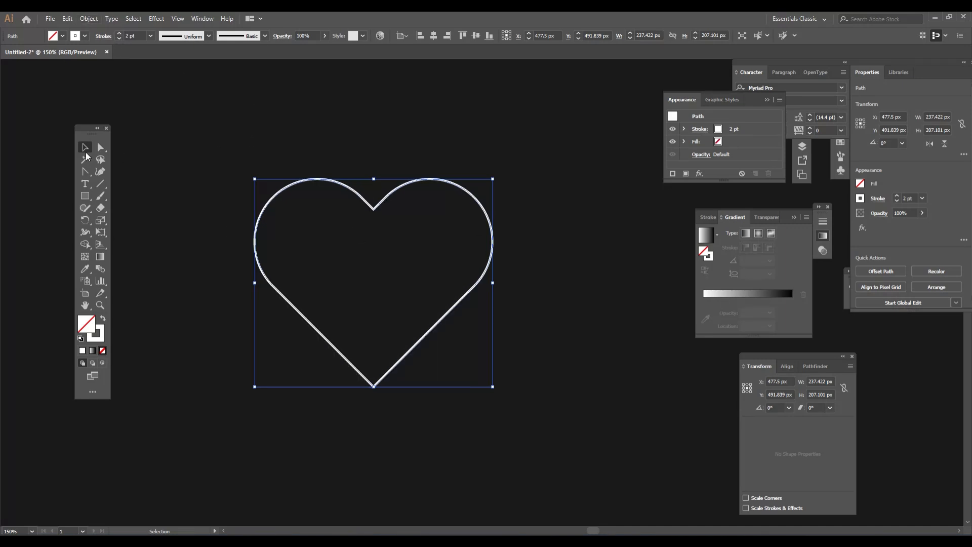
click(144, 193)
- Apply a linear gradient to the heart's stroke, with a pink starting stop and a blue ending stop
drag(179, 137, 620, 440)
click(752, 294)
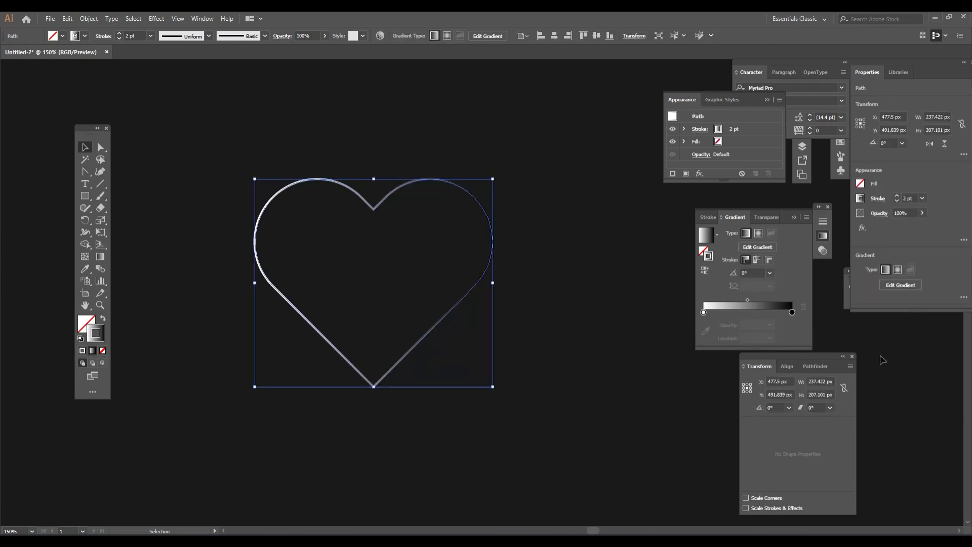
click(792, 312)
double_click(791, 312)
click(722, 349)
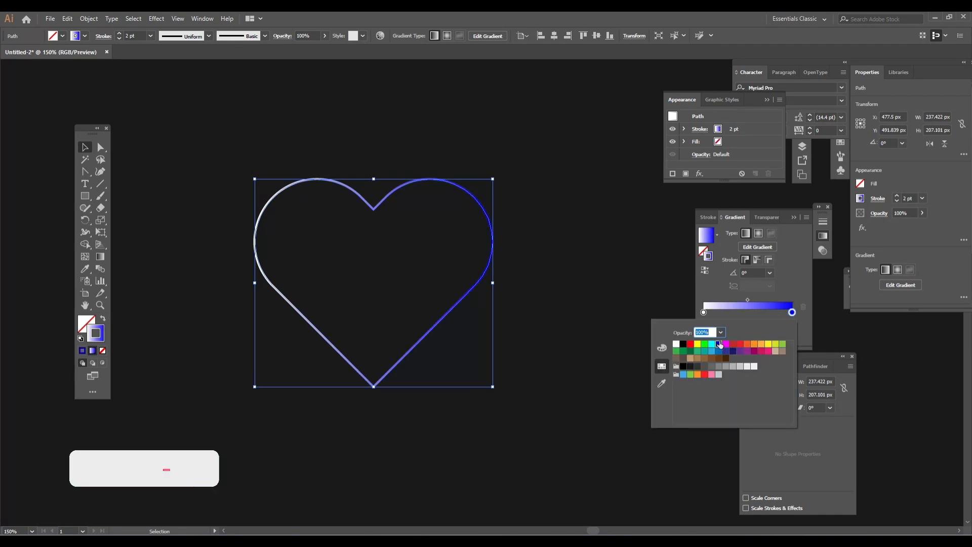
click(704, 312)
double_click(704, 312)
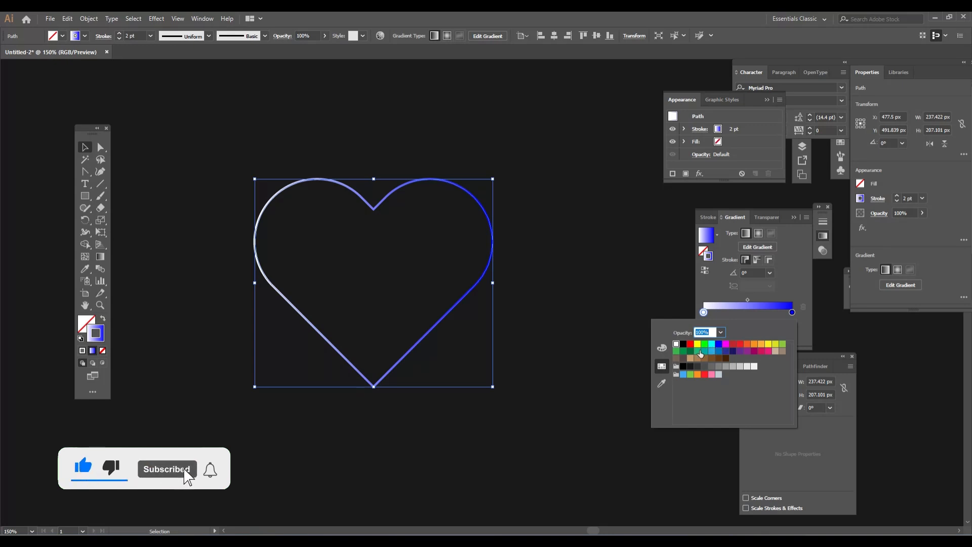
click(768, 351)
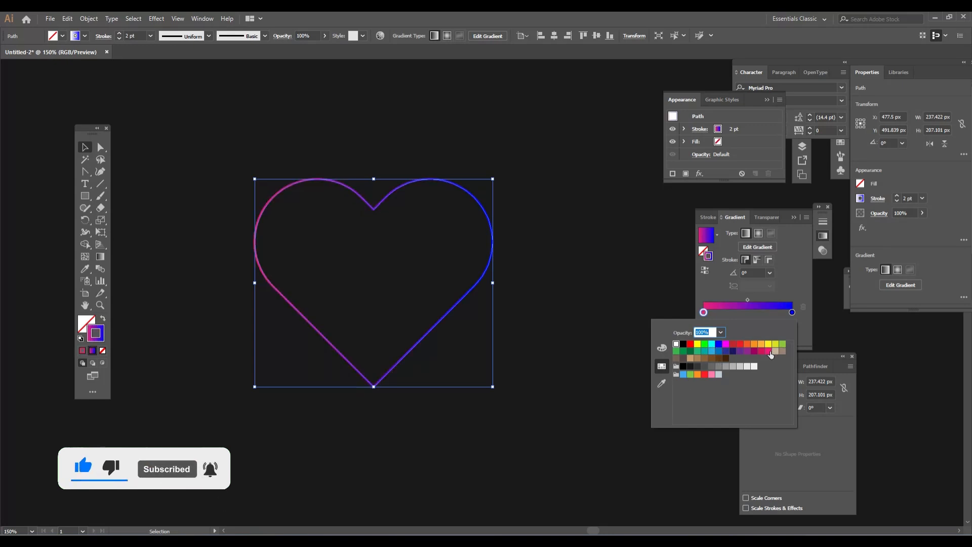
- Add a cyan middle stop at the 50% location to the heart's stroke gradient
click(751, 316)
click(750, 314)
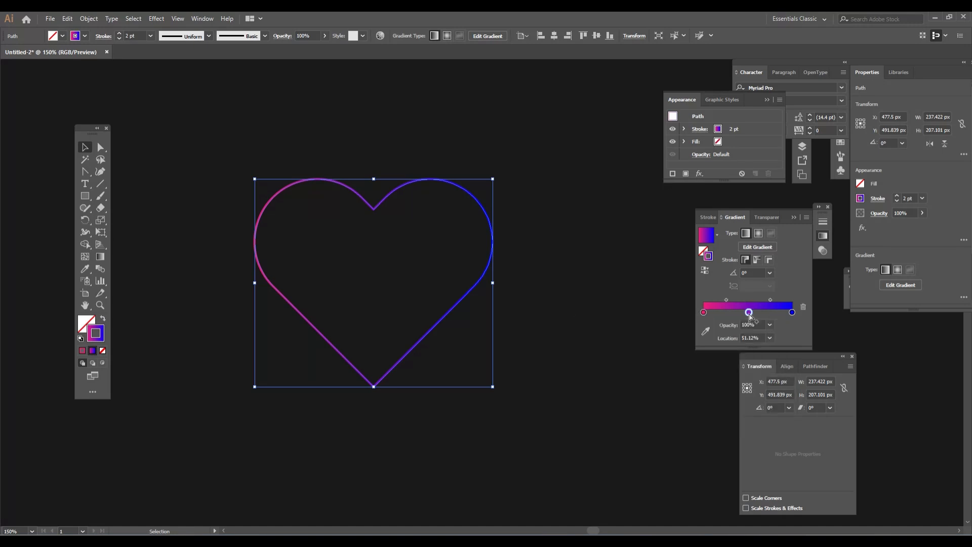
click(769, 338)
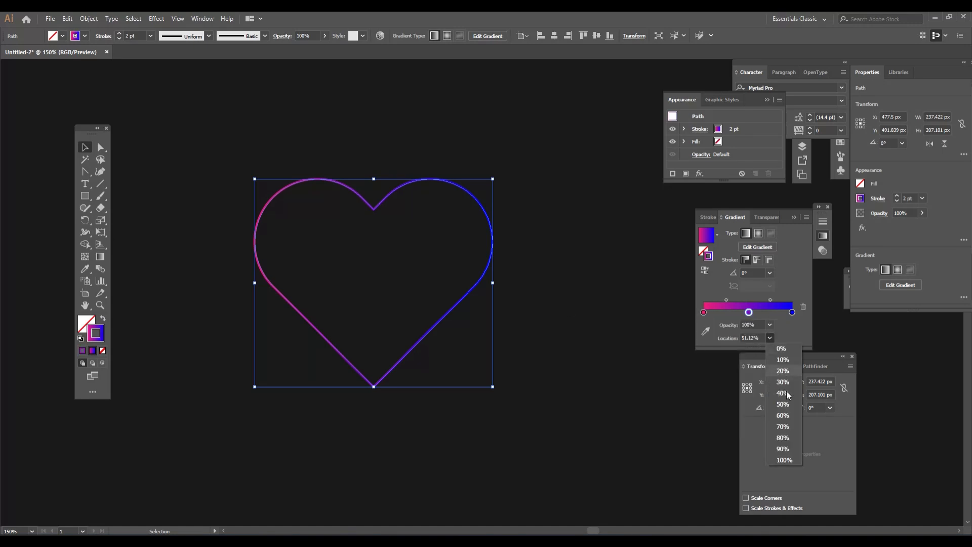
click(785, 406)
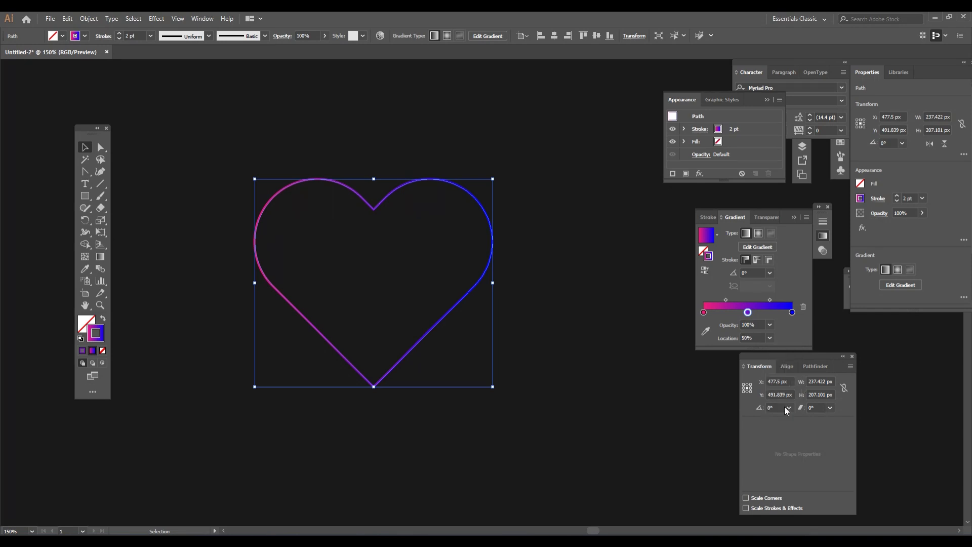
double_click(748, 314)
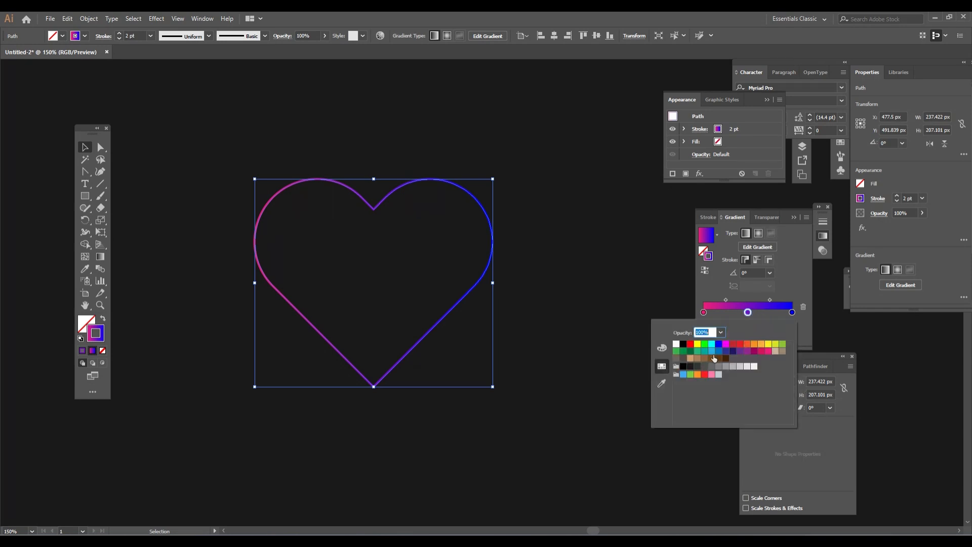
click(711, 345)
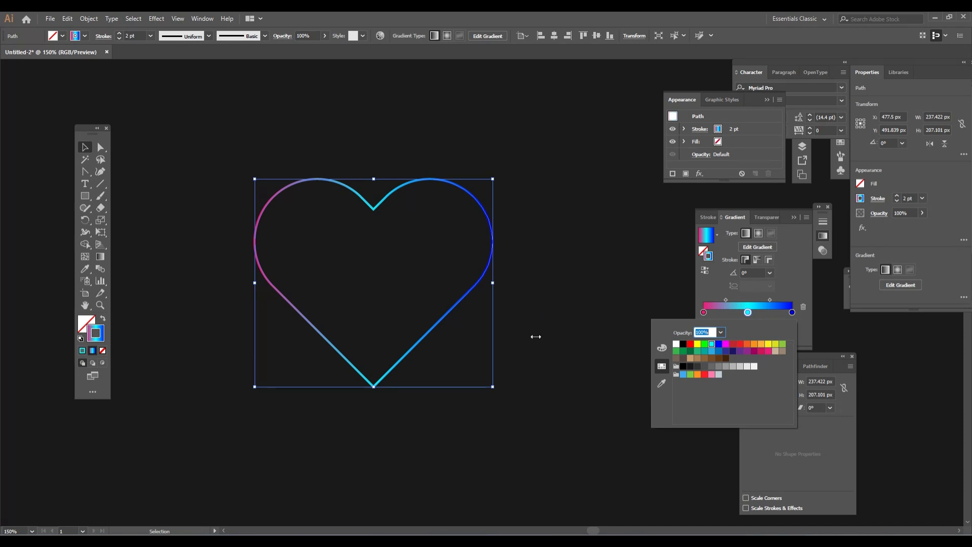
click(569, 305)
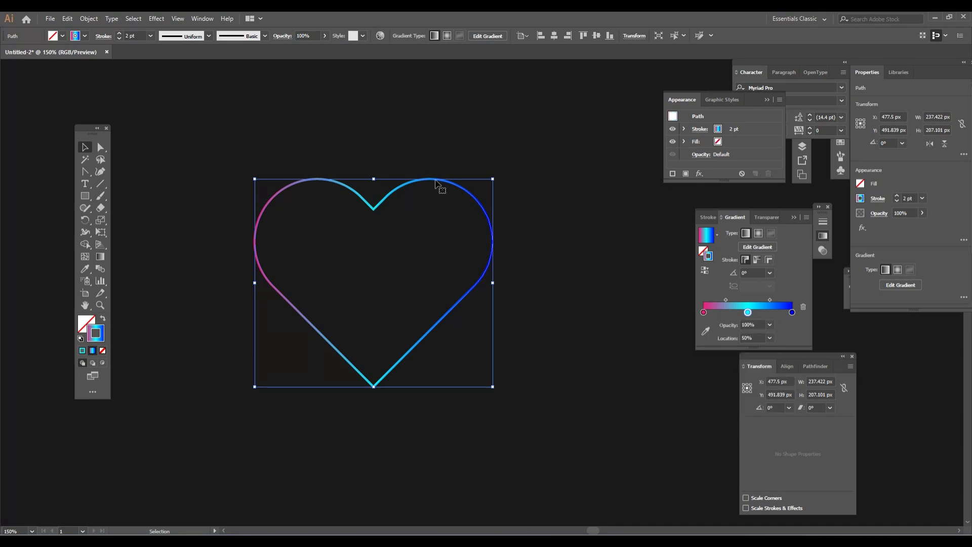
- Start a Transform effect on the heart with horizontal and vertical scale both set to 95%
click(156, 18)
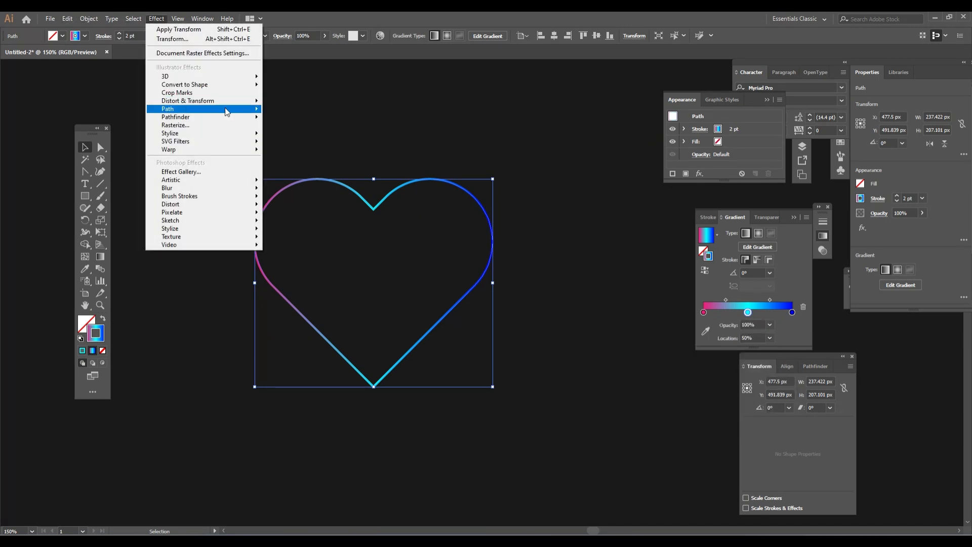
mouse_move(227, 102)
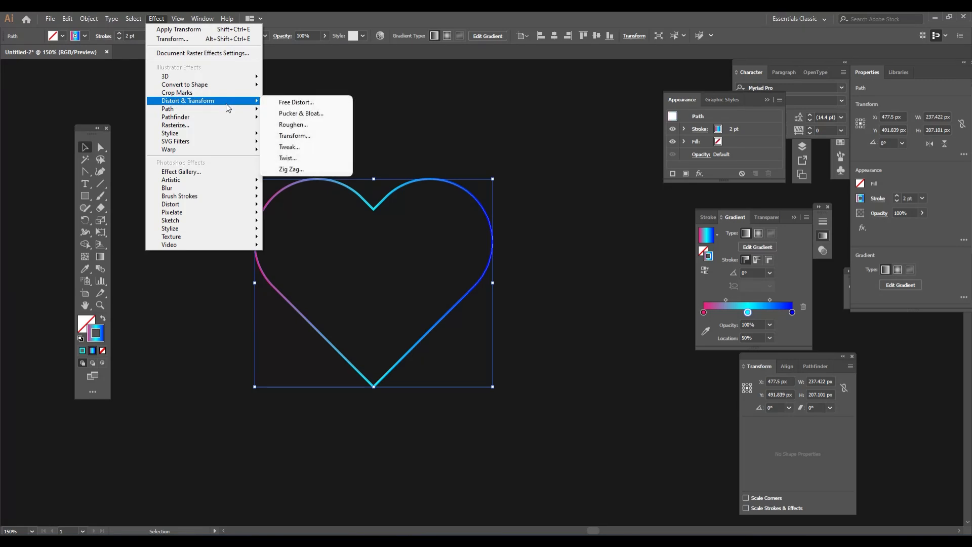
click(321, 136)
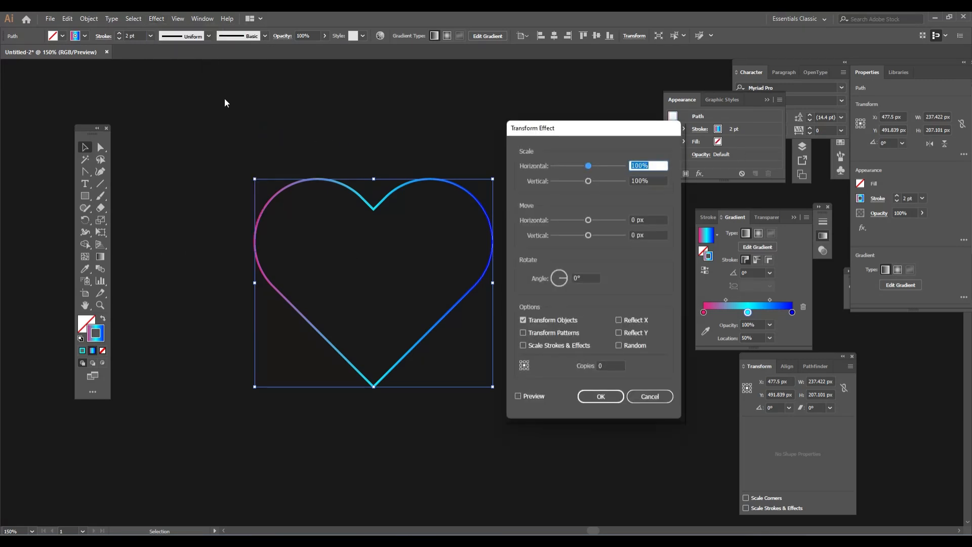
key(Down)
key(Down)
click(641, 181)
key(Down)
key(Down)
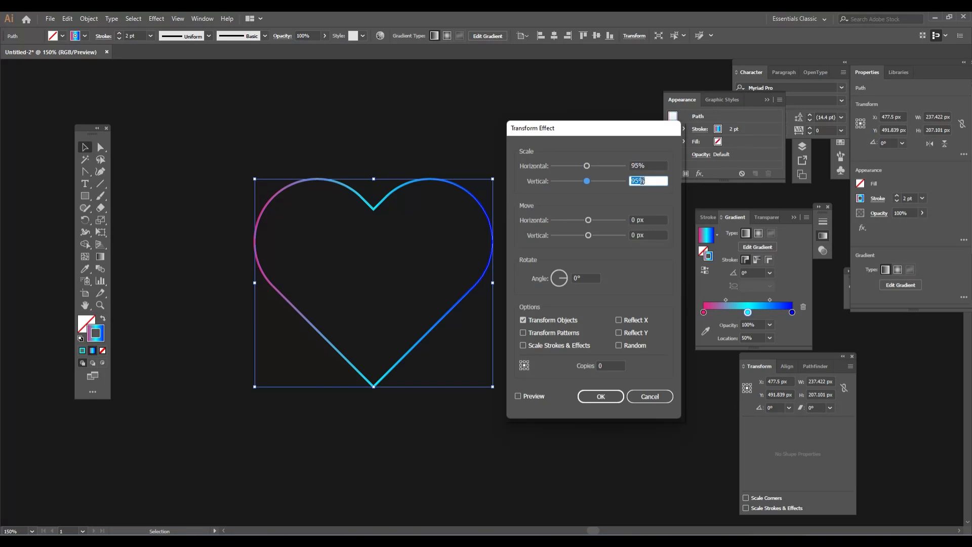
- Turn on the effect's preview and set the number of heart copies to 40
click(608, 364)
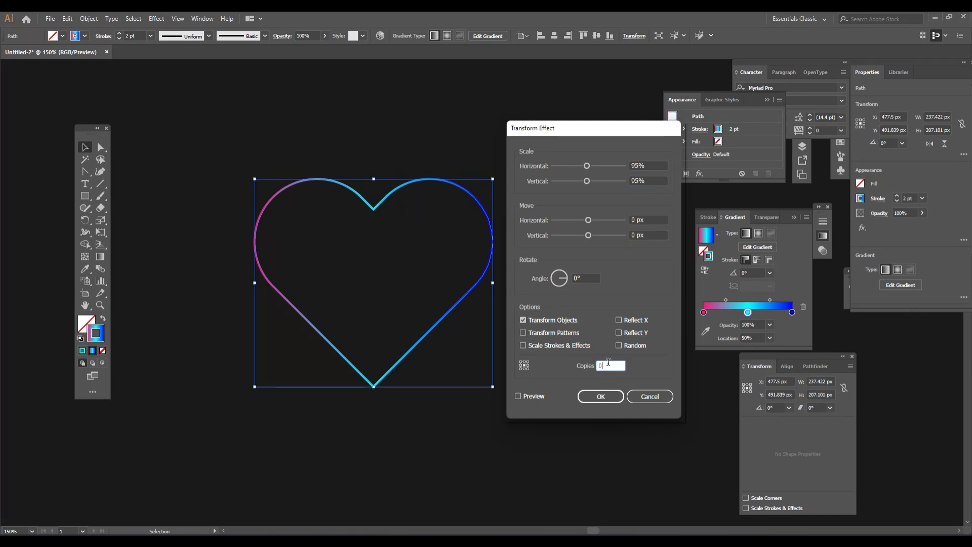
click(517, 396)
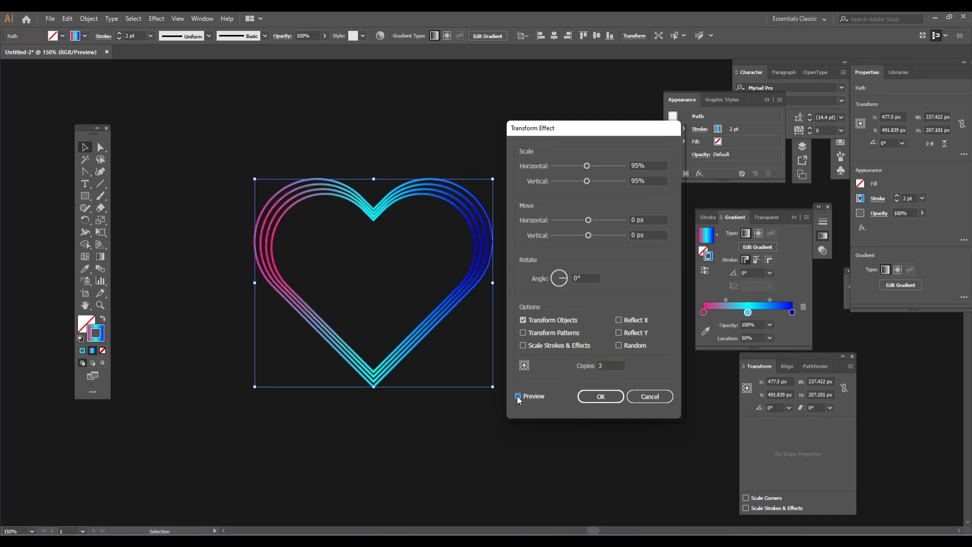
click(605, 365)
key(Up)
key(Up)
key(Up)
key(Up)
key(Up)
key(Up)
key(Up)
key(Up)
key(Up)
key(Up)
key(Up)
key(Up)
key(Up)
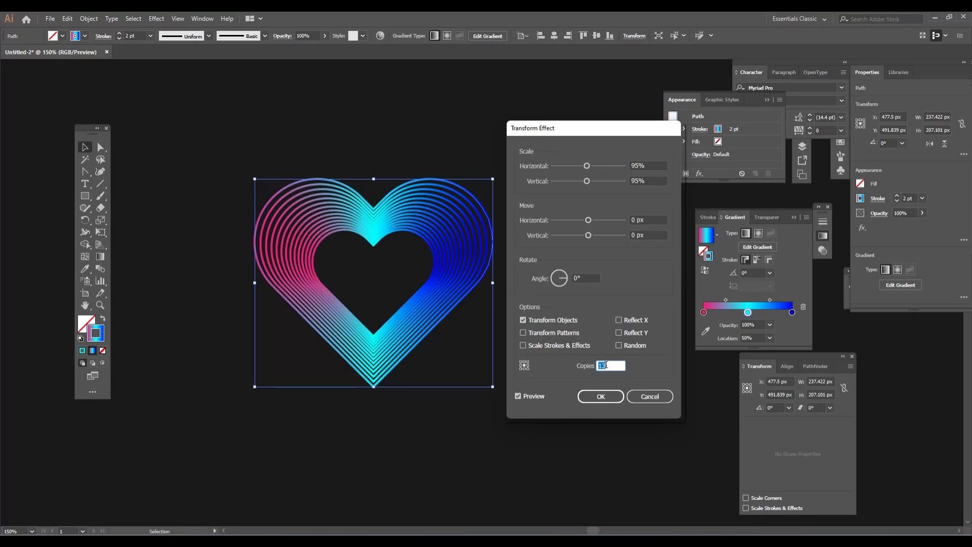
key(Up)
key(Up)
key(Up)
key(Up)
key(Up)
key(Up)
key(Up)
key(Up)
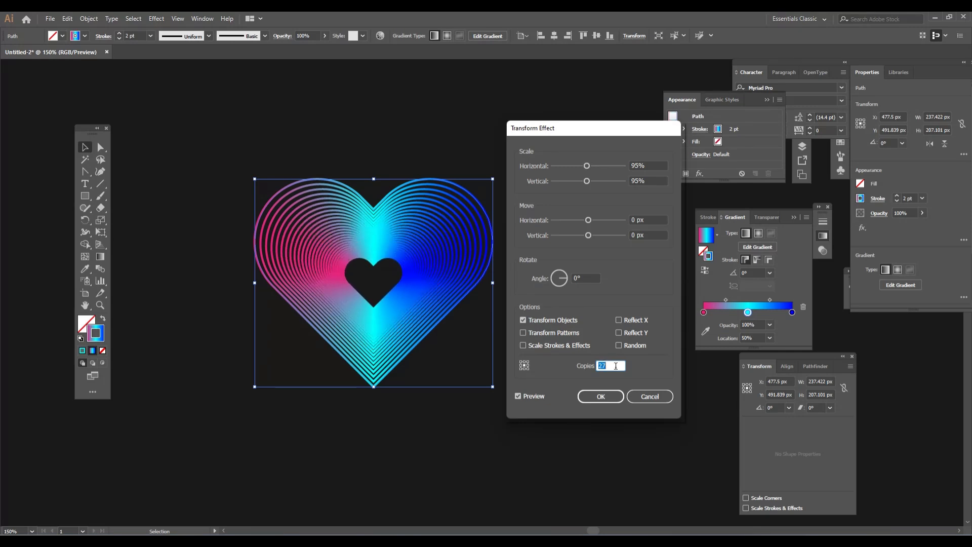
key(Up)
key(Up)
key(Up)
key(Up)
key(Up)
key(Up)
key(Up)
key(Up)
key(Up)
key(Up)
key(Up)
key(Up)
key(Up)
key(Up)
key(Down)
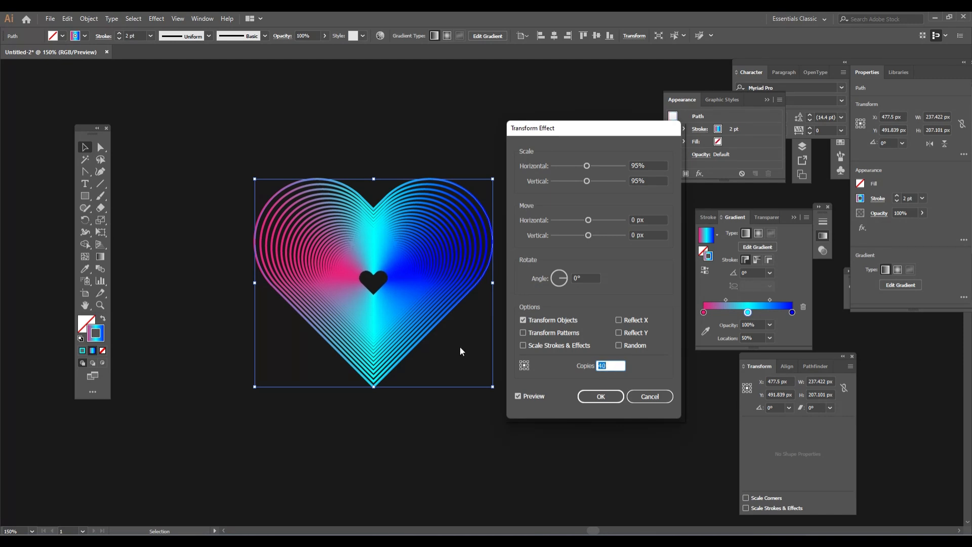
- Set the heart copies' rotation angle to 2° and apply the Transform effect
click(579, 280)
key(Up)
key(Up)
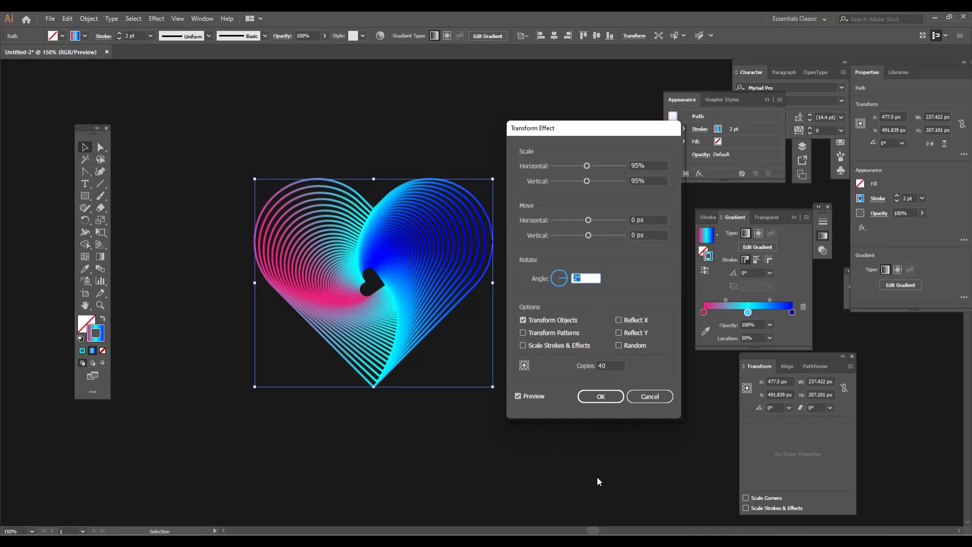
click(597, 396)
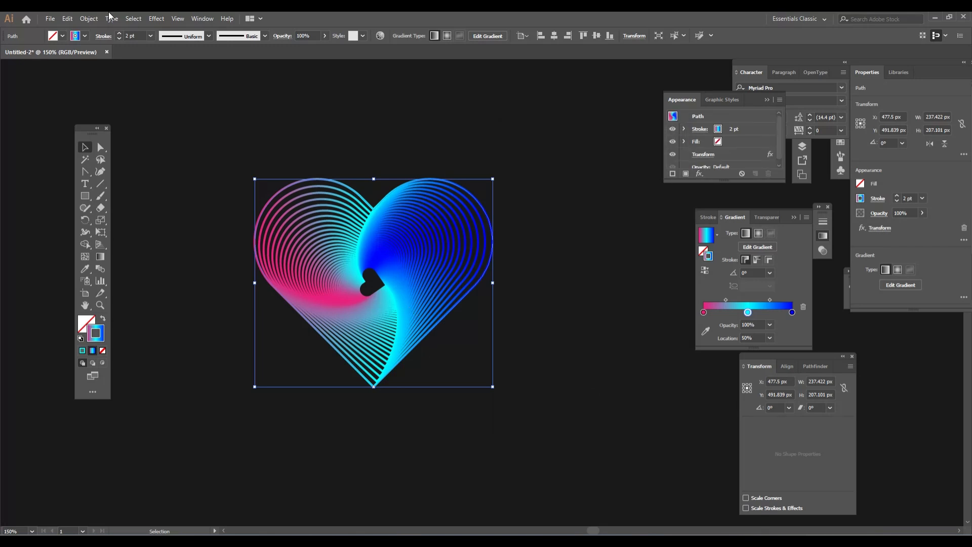
- Reduce the spiral heart's stroke weight to 1 pt
click(118, 39)
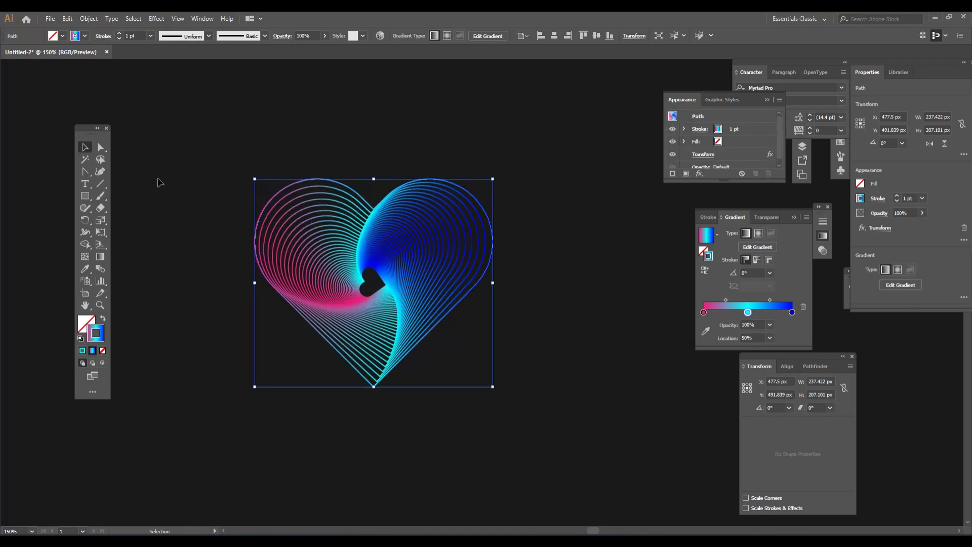
click(178, 213)
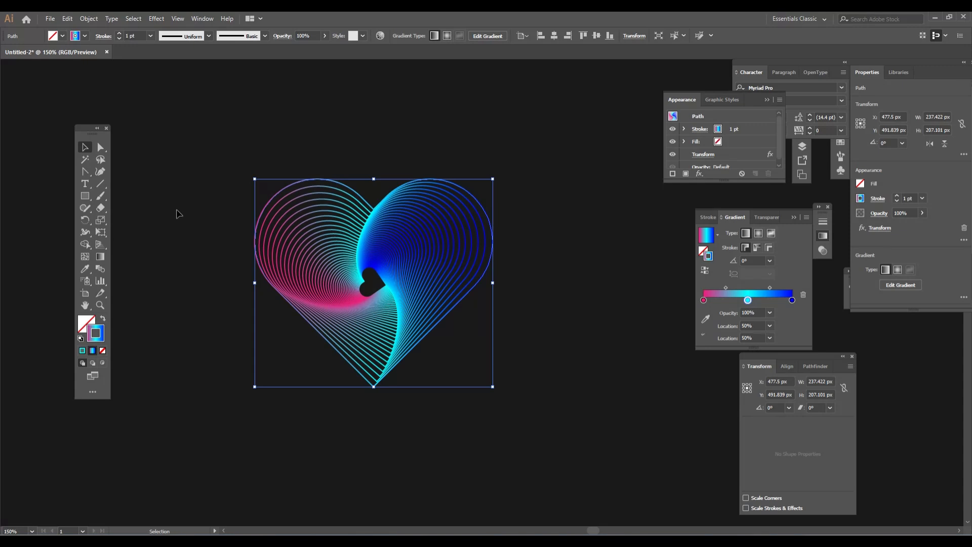
click(379, 210)
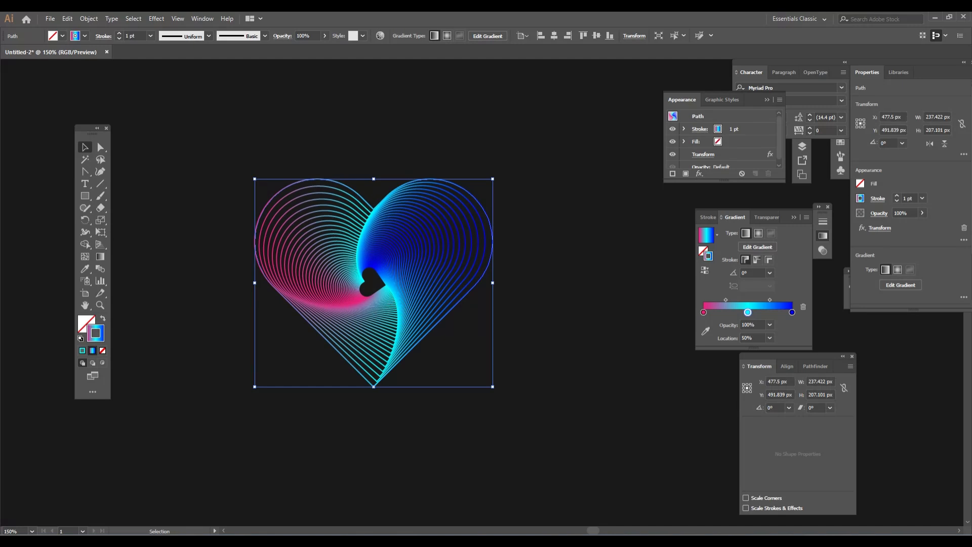
- Expand the appearance of the spiral heart, then deselect it
click(89, 19)
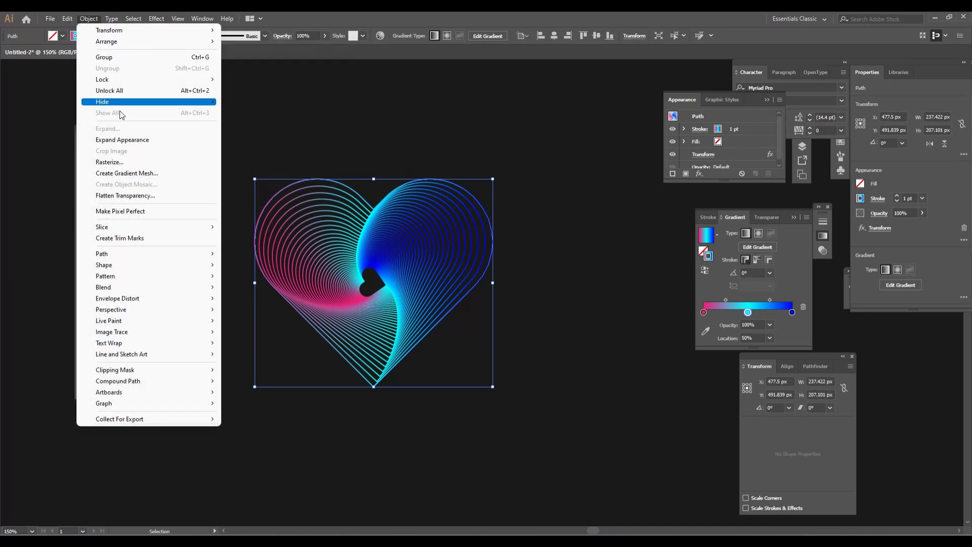
click(127, 140)
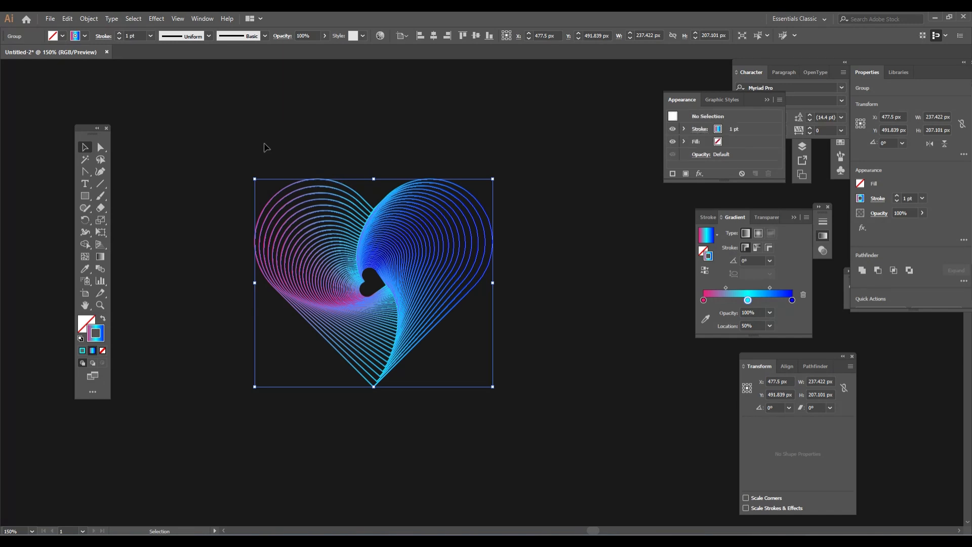
click(264, 147)
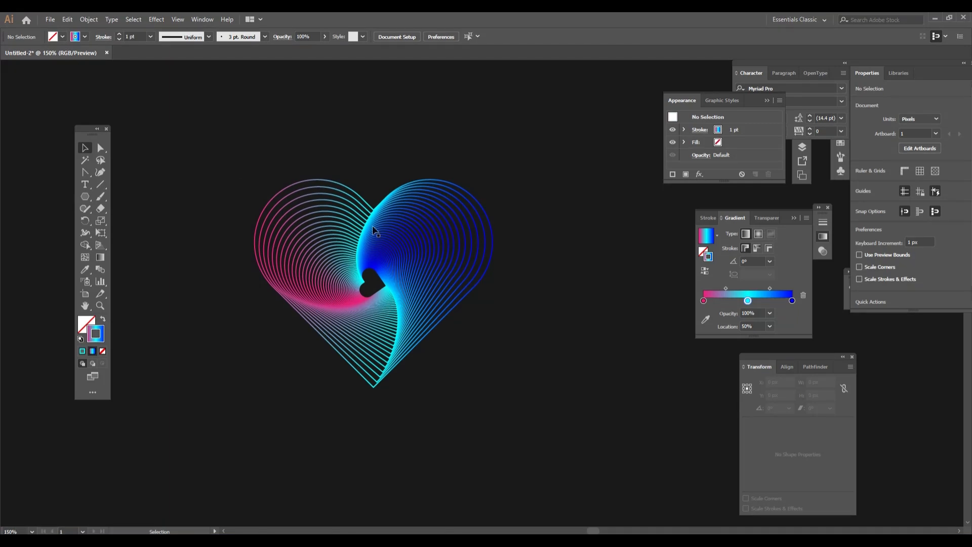
- Move the expanded heart about 213 px to the right and 10 px up to free space beside it
click(404, 287)
drag(403, 287, 615, 276)
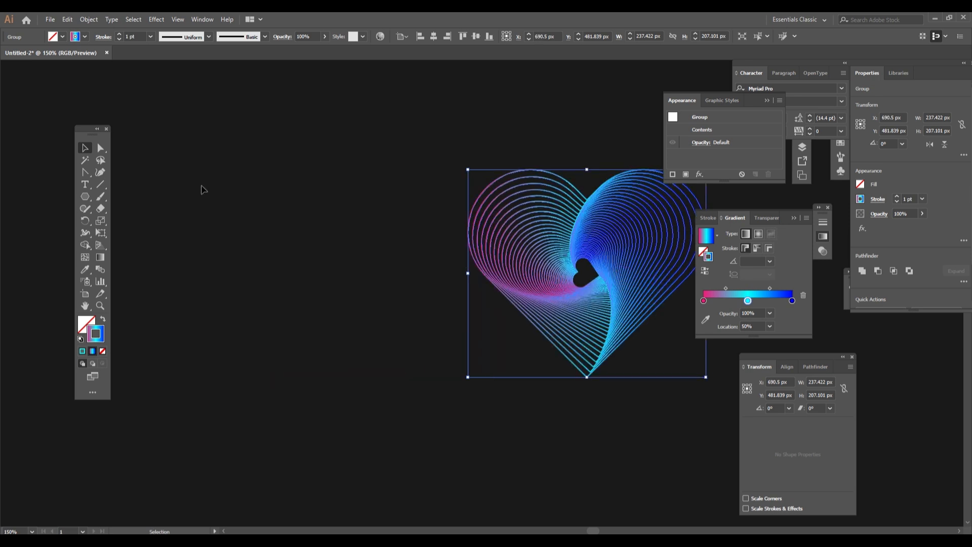
click(289, 343)
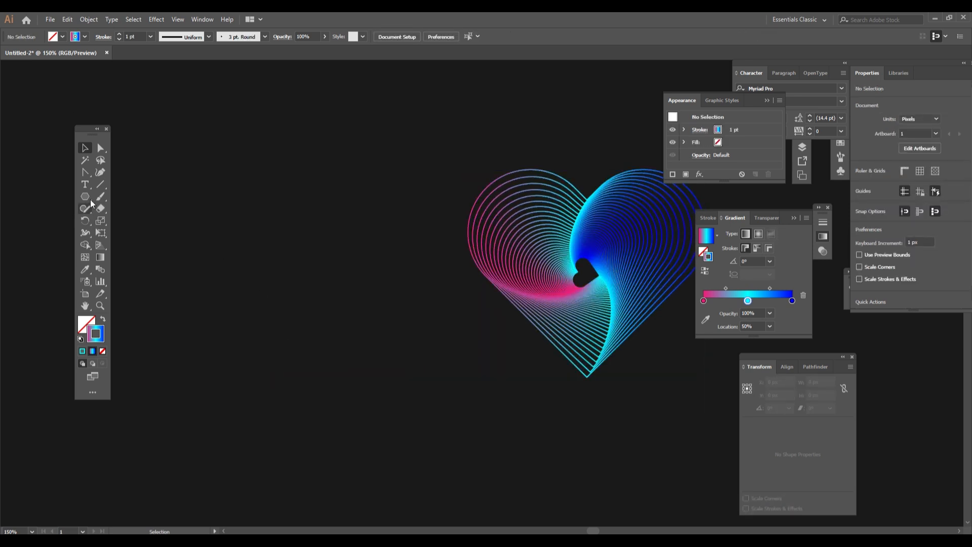
- Draw a six-sided polygon about 214 × 185 px in the empty area left of the heart
drag(89, 197, 139, 226)
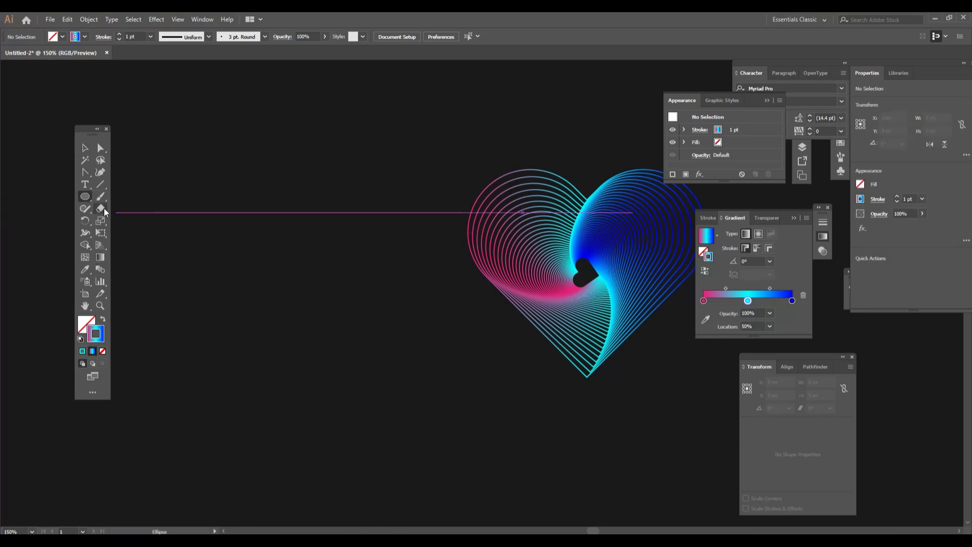
drag(85, 197, 129, 233)
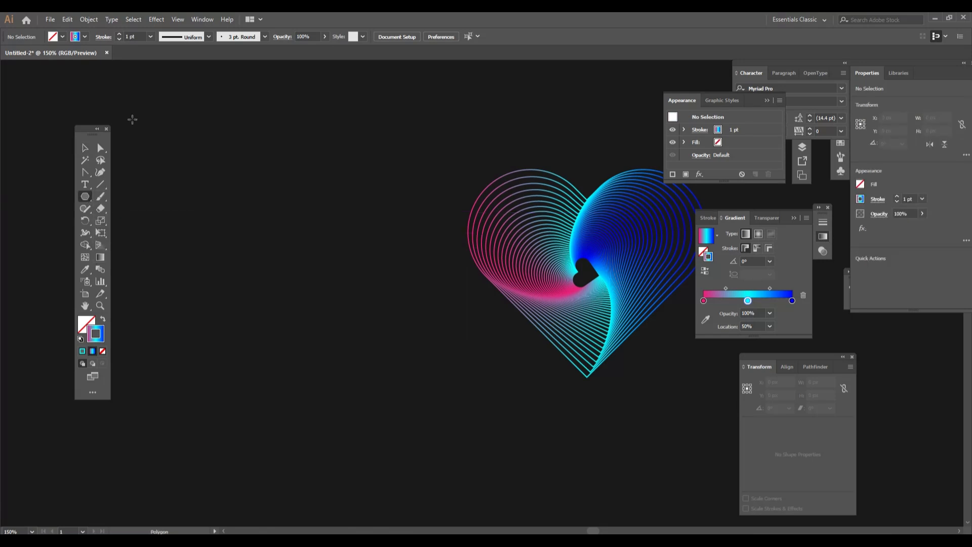
drag(276, 277, 347, 359)
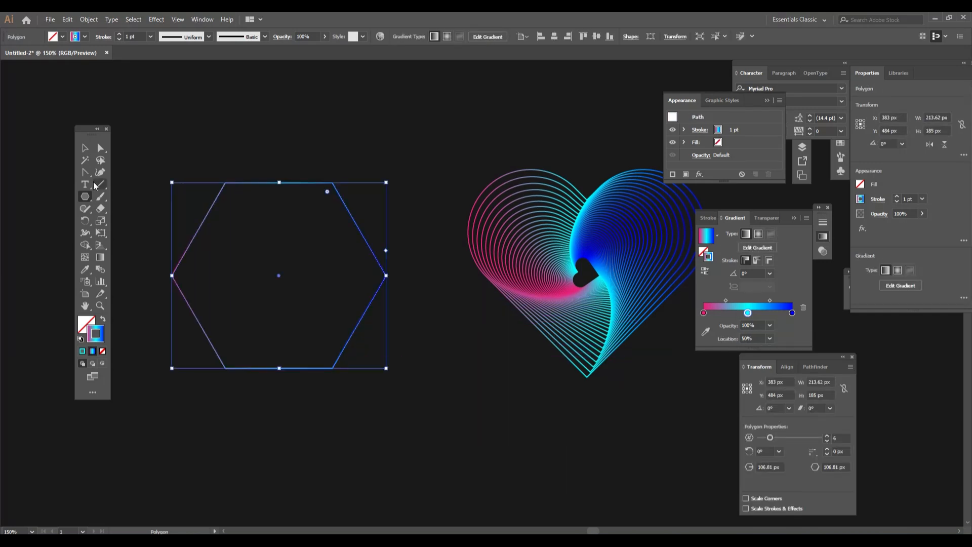
click(84, 148)
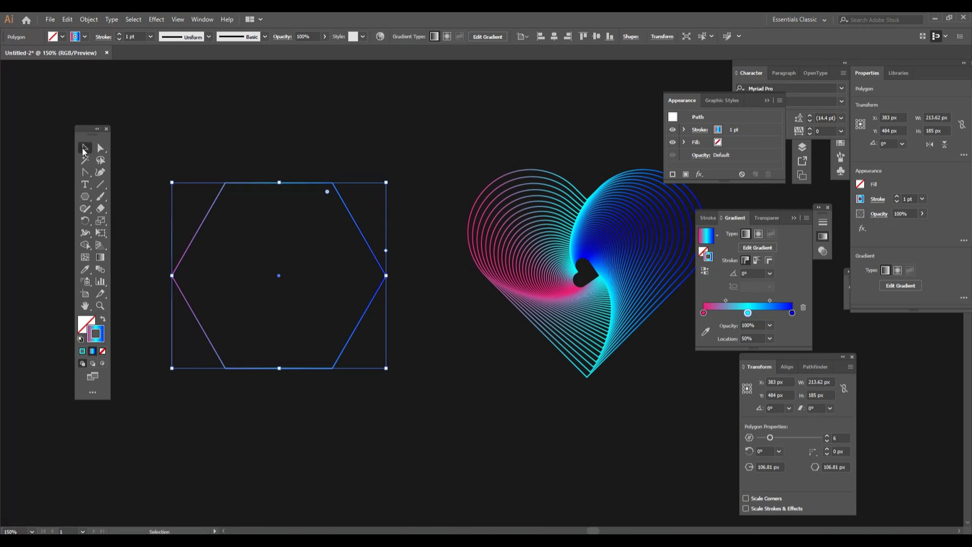
- Start a Transform effect on the hexagon with horizontal and vertical scale both set to 95%
click(156, 19)
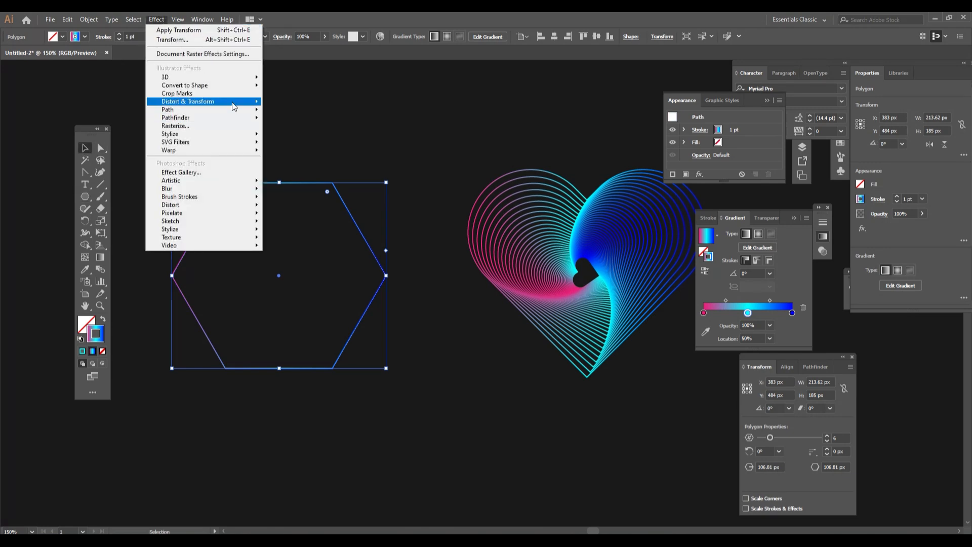
mouse_move(233, 104)
click(304, 137)
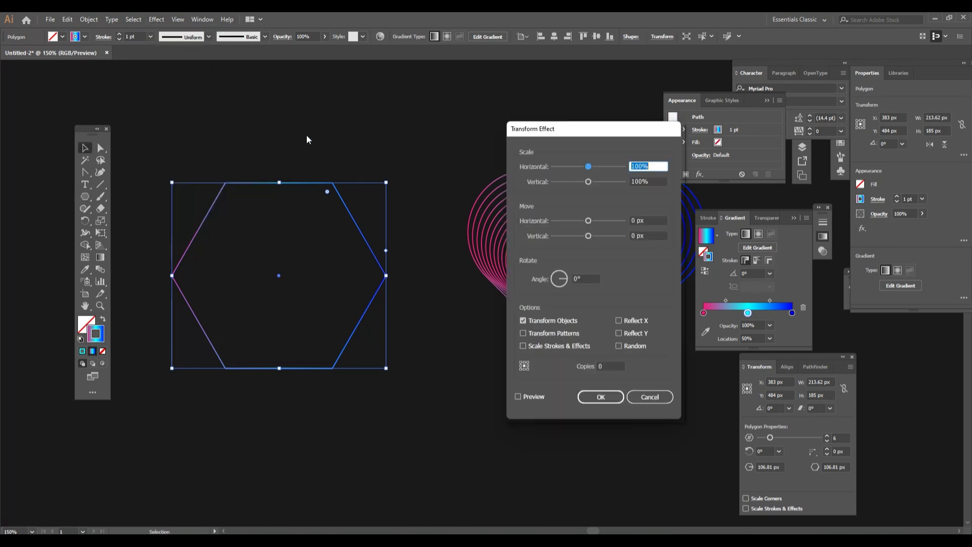
click(642, 181)
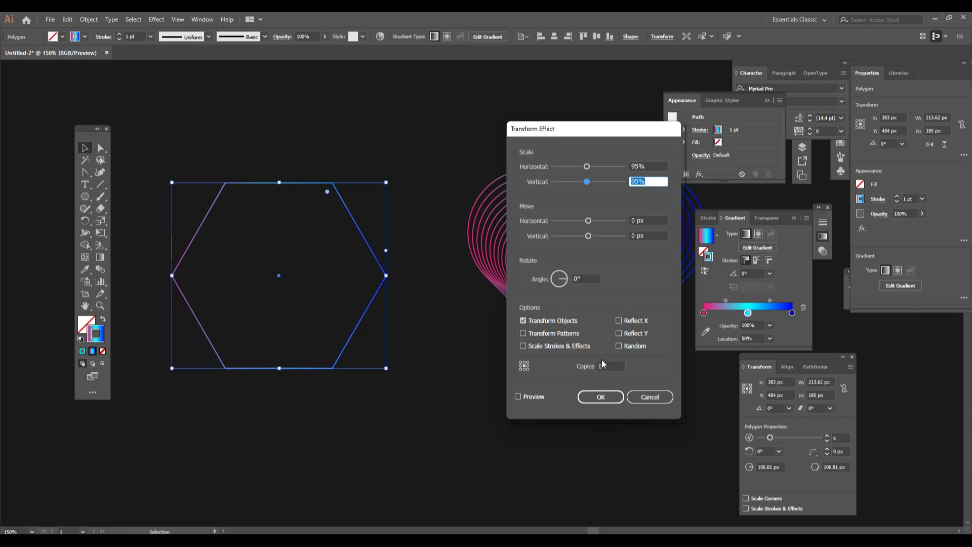
- Preview the hexagon's Transform effect and raise its number of copies to 40
double_click(606, 367)
text(5)
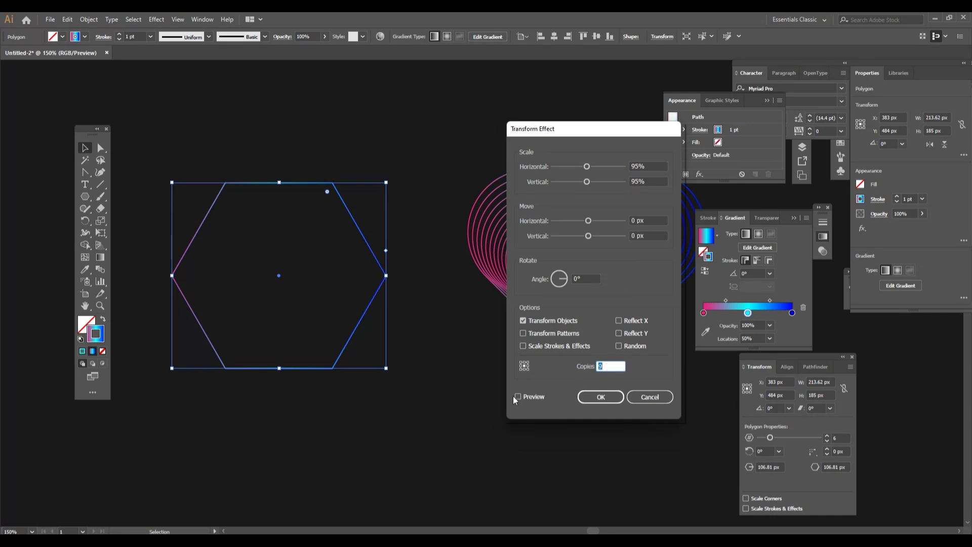
click(516, 397)
double_click(608, 366)
text(16)
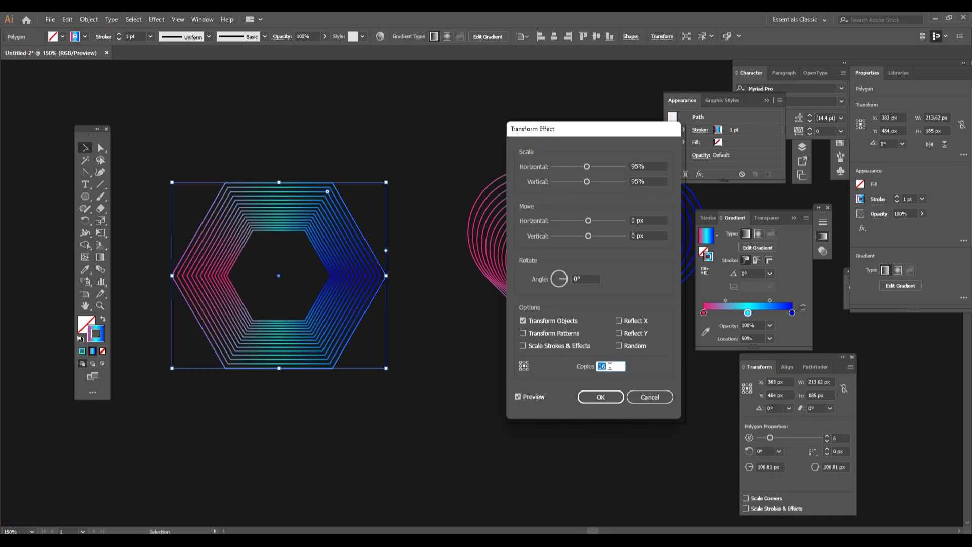
key(Up)
key(Up)
key(Up)
key(Up)
key(Up)
key(Up)
key(Up)
key(Up)
key(Up)
key(Up)
key(Up)
key(Up)
key(Up)
key(Up)
key(Up)
key(Up)
key(Up)
key(Up)
key(Up)
key(Up)
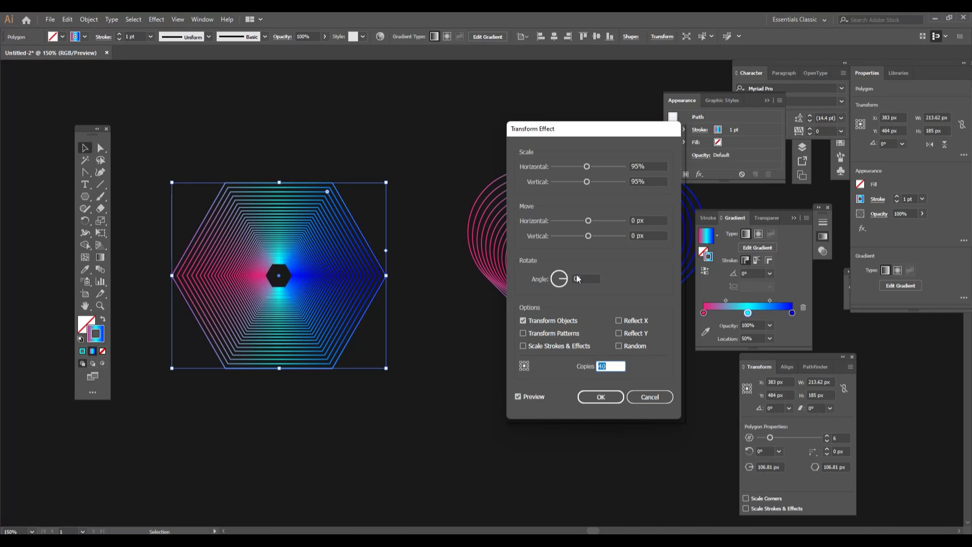
- Rotate the hexagon copies by 2°, apply the Transform effect and deselect the hexagon
click(577, 276)
key(Up)
key(Up)
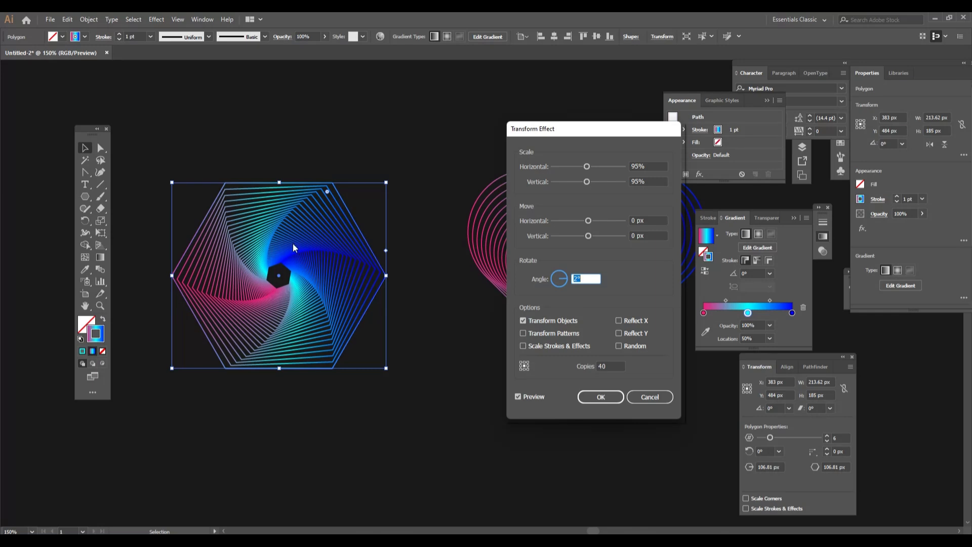
click(605, 399)
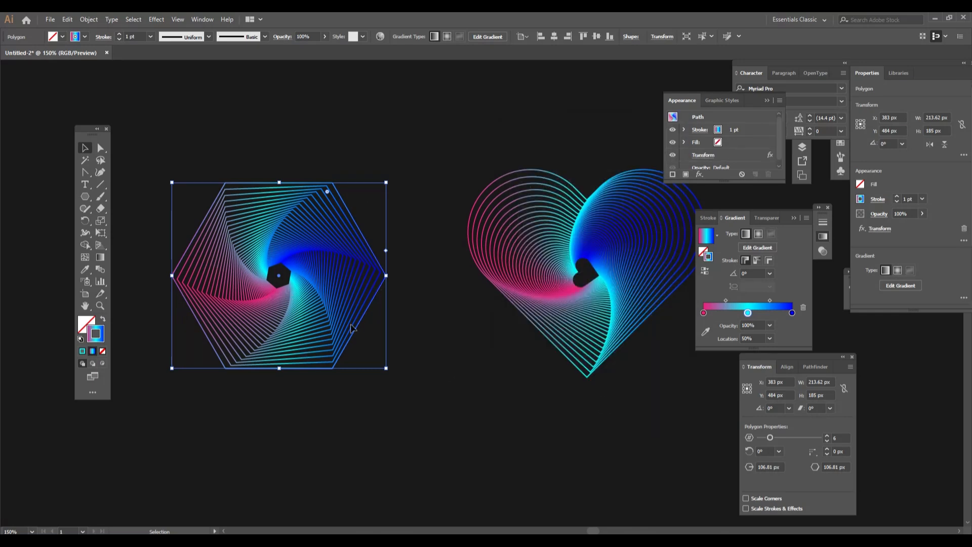
click(571, 412)
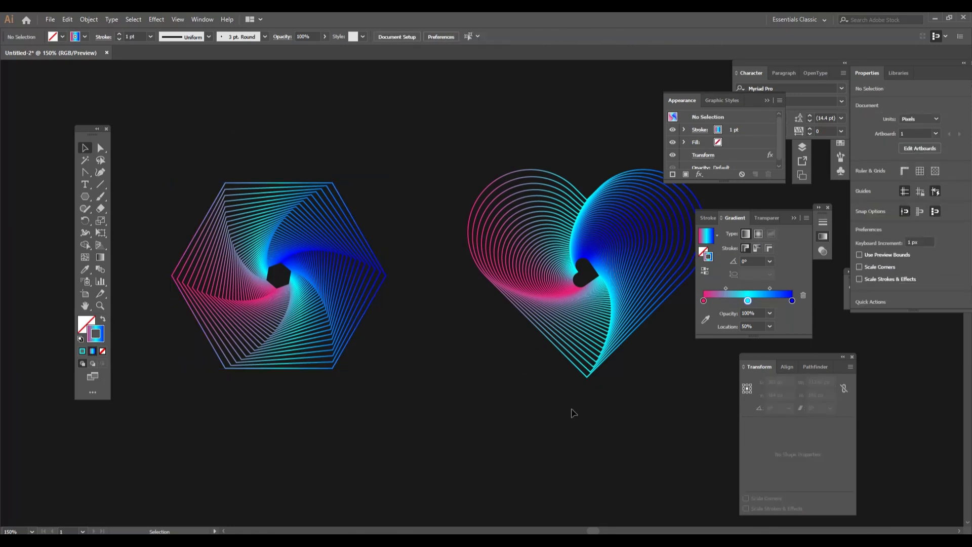
- Move the spiral heart about 56 px left, closer to the hexagon
mouse_move(594, 315)
mouse_down()
mouse_move(540, 340)
mouse_move(580, 322)
mouse_up()
click(336, 162)
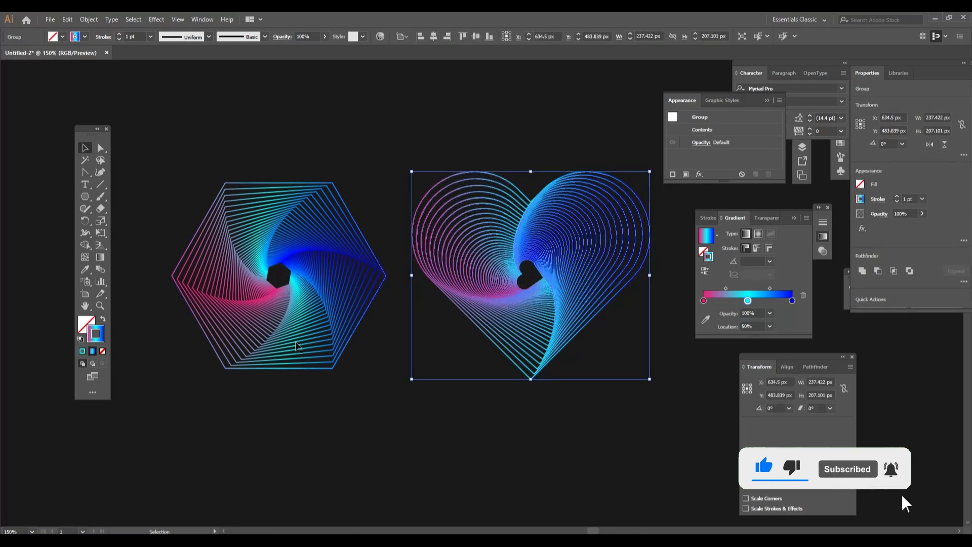